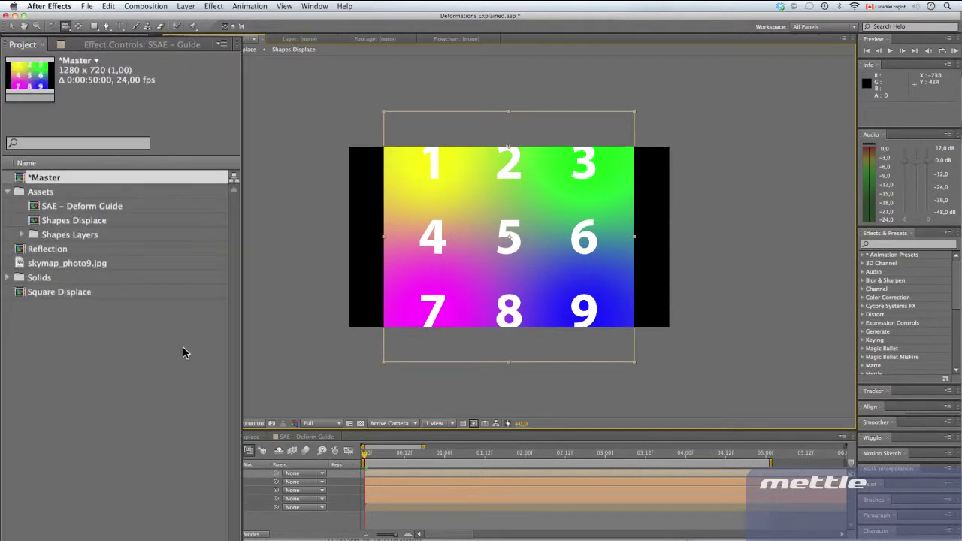
- Look through the SAE – Deform Guide and Shapes Displace comps, then reopen *Master
double_click(94, 207)
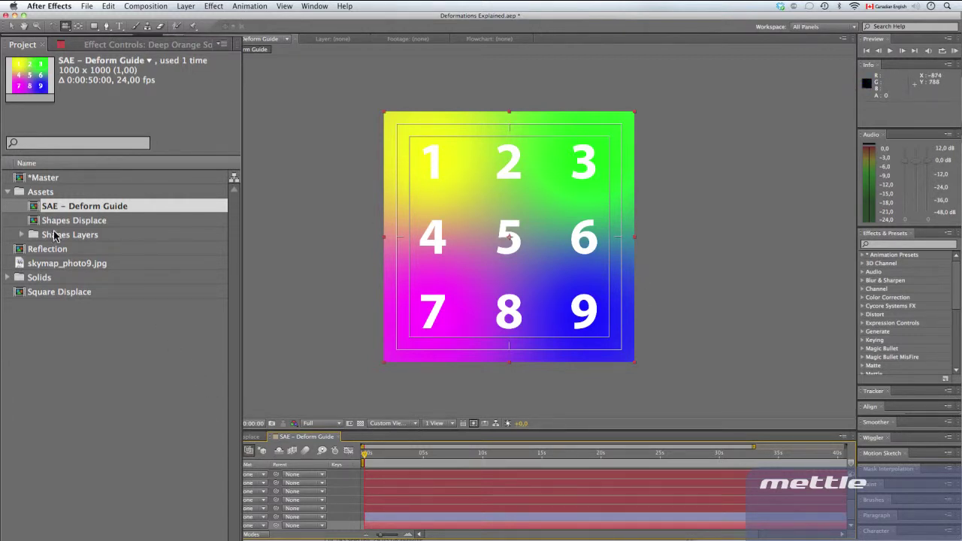
double_click(88, 222)
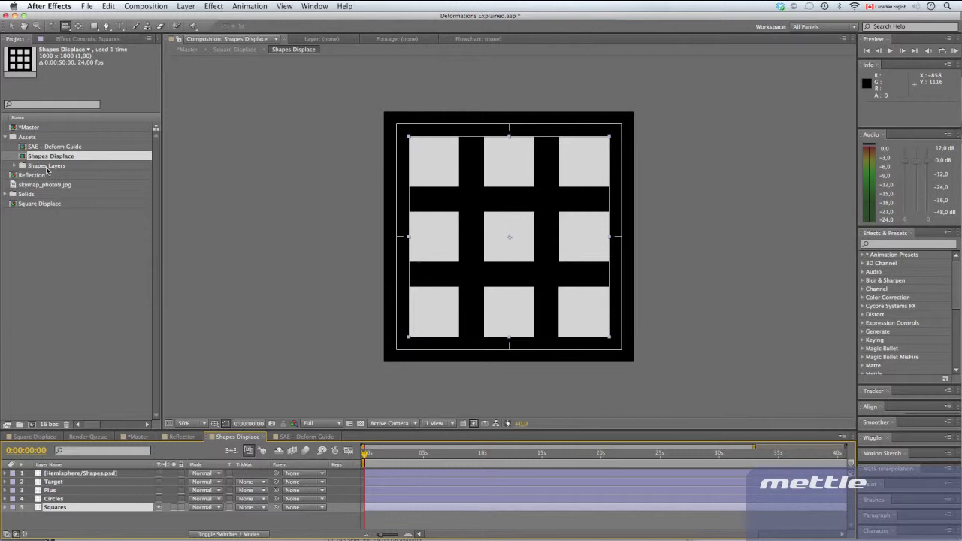
double_click(30, 128)
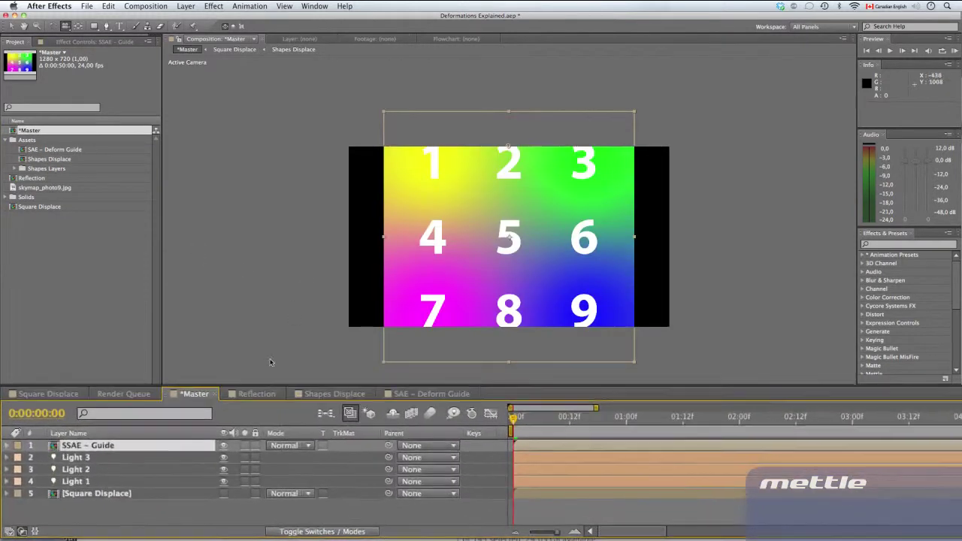
left_click(114, 441)
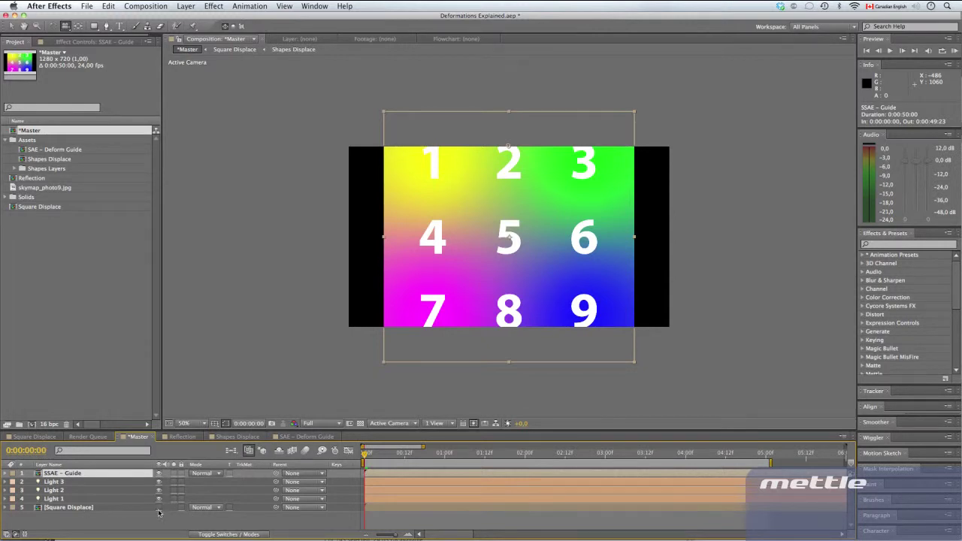
double_click(72, 499)
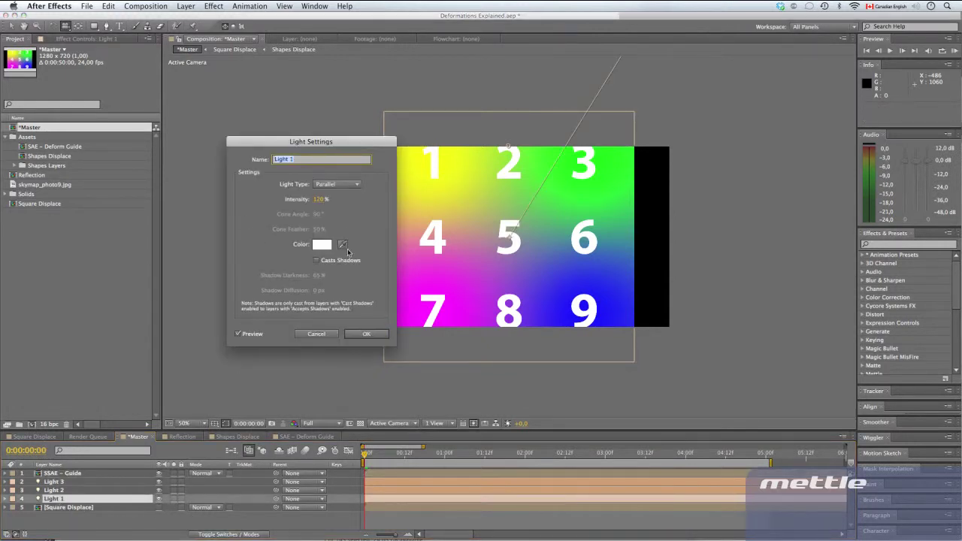
left_click(364, 334)
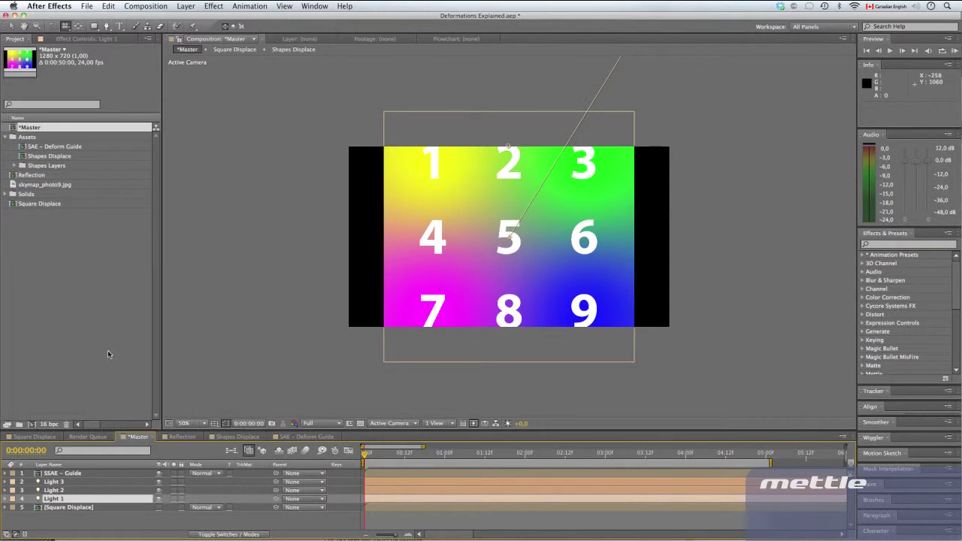
left_click(78, 474)
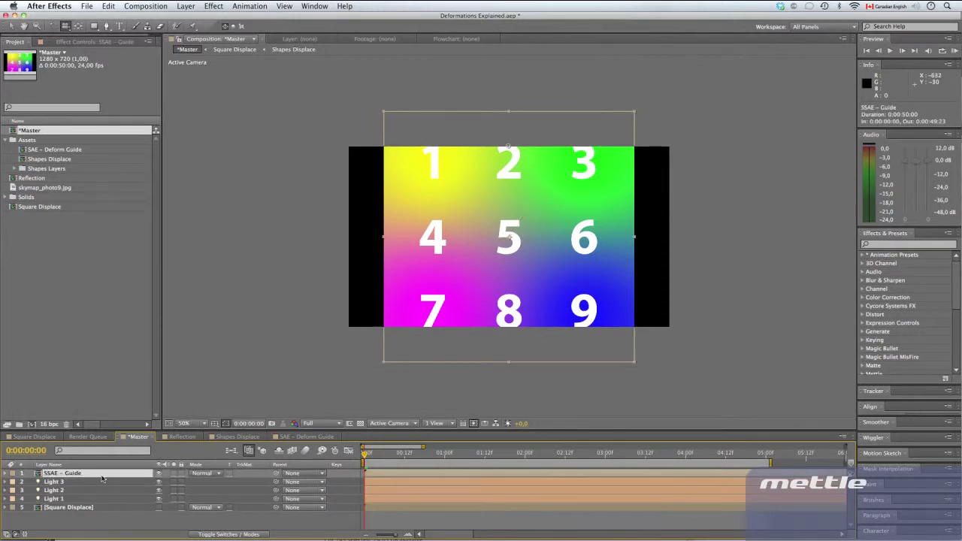
- Apply Mettle ShapeShifter to the guide layer and view it through Custom View 1
left_click(214, 6)
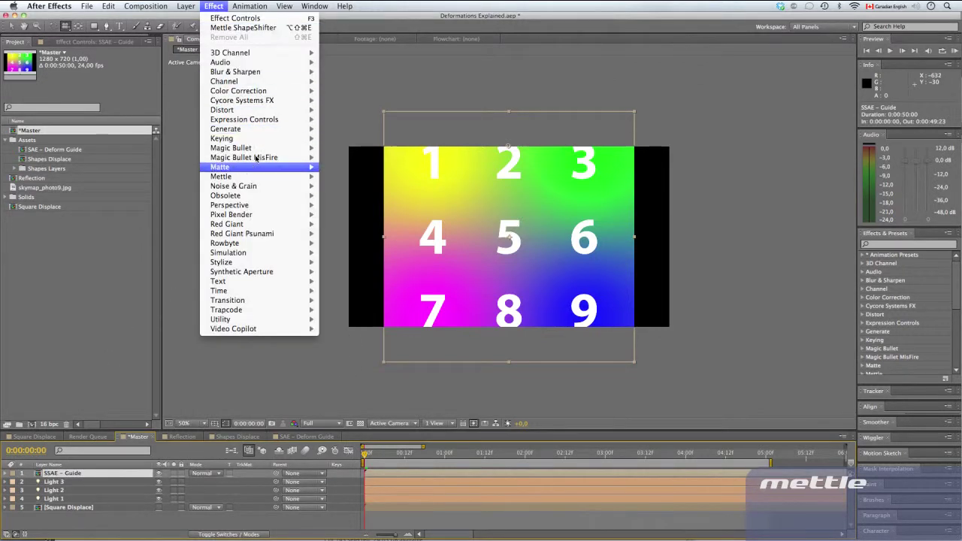
mouse_move(256, 177)
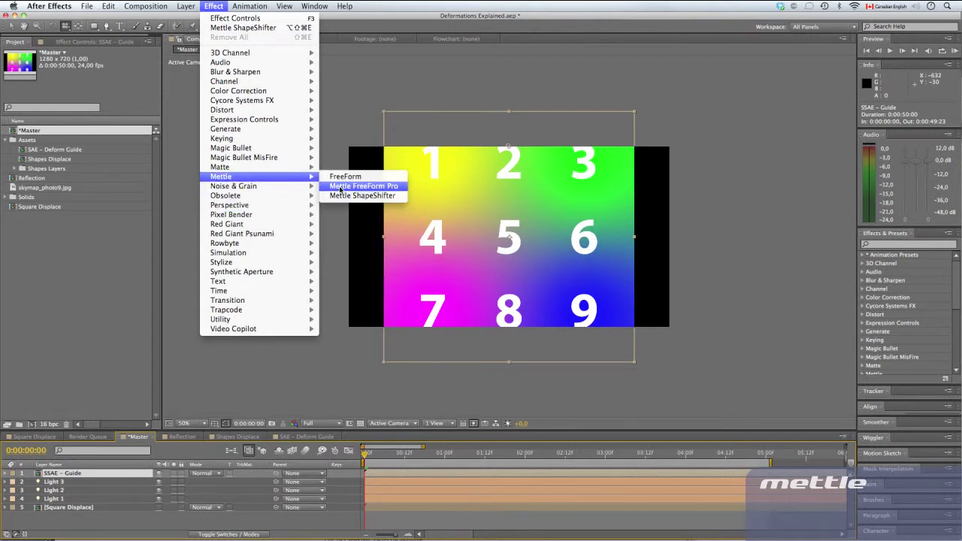
left_click(361, 195)
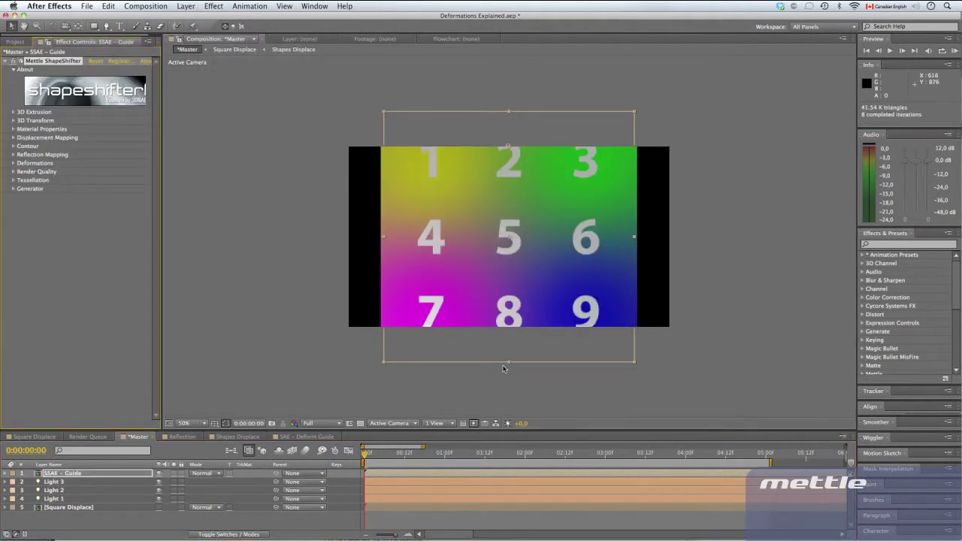
left_click(389, 424)
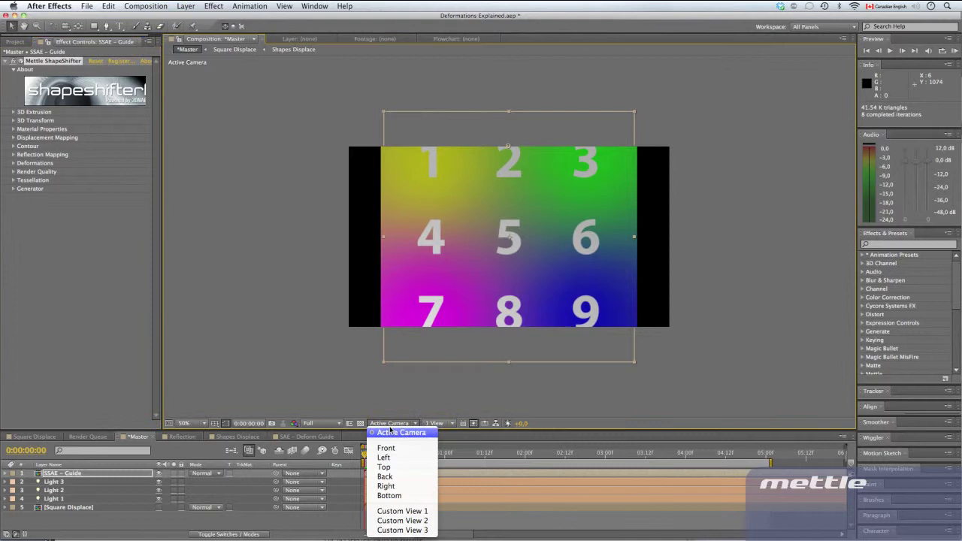
left_click(399, 509)
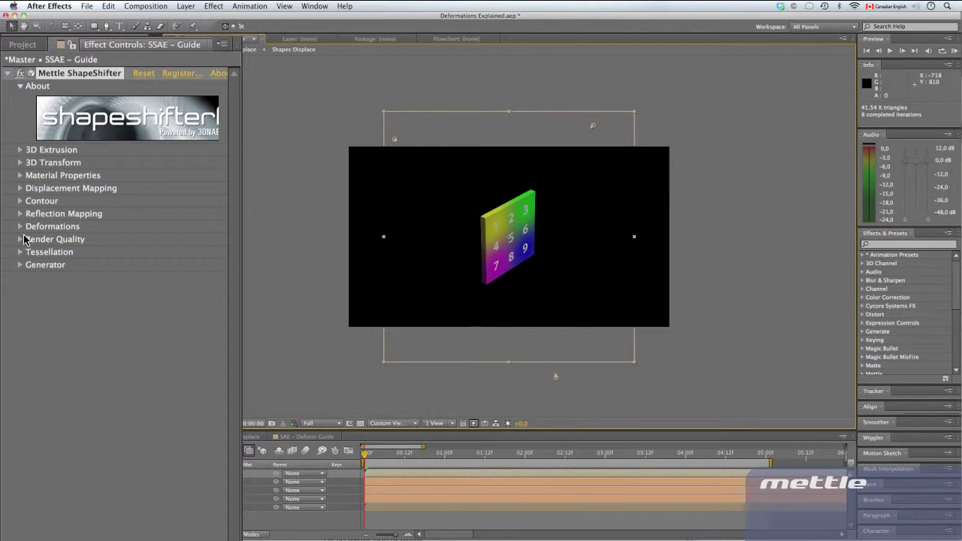
- Set the Generator to 3 instances, distributed equally from center, with Instance Offset Z 400
left_click(20, 264)
left_click(140, 278)
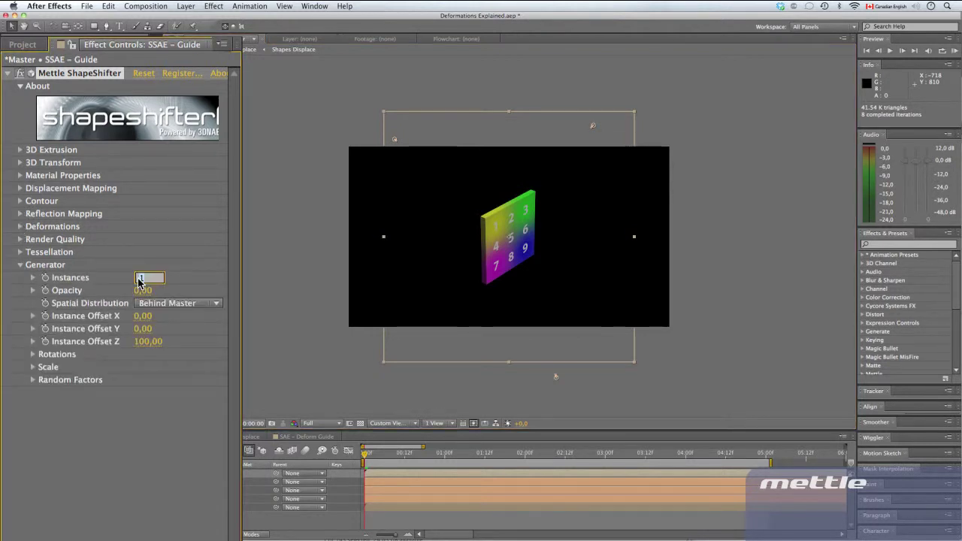
type("3")
key("Return")
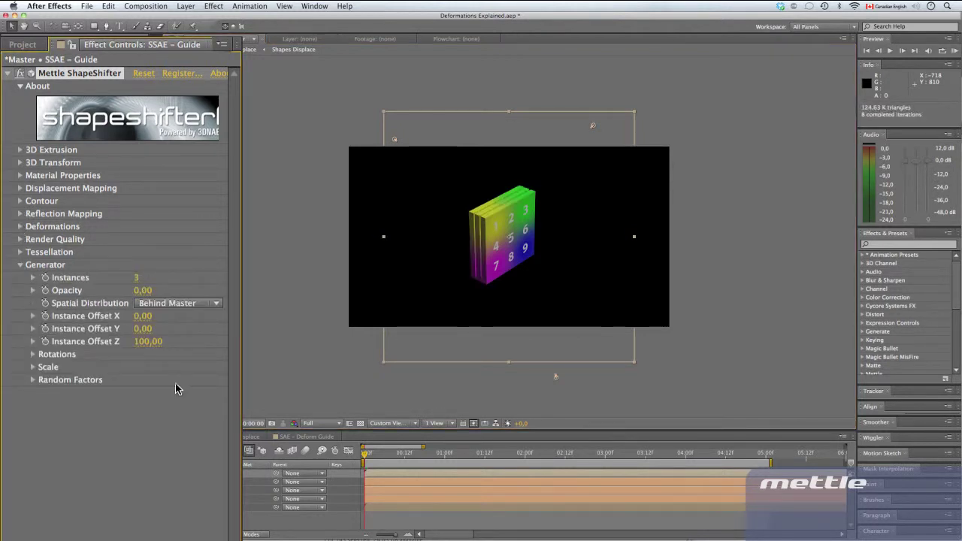
left_click(179, 309)
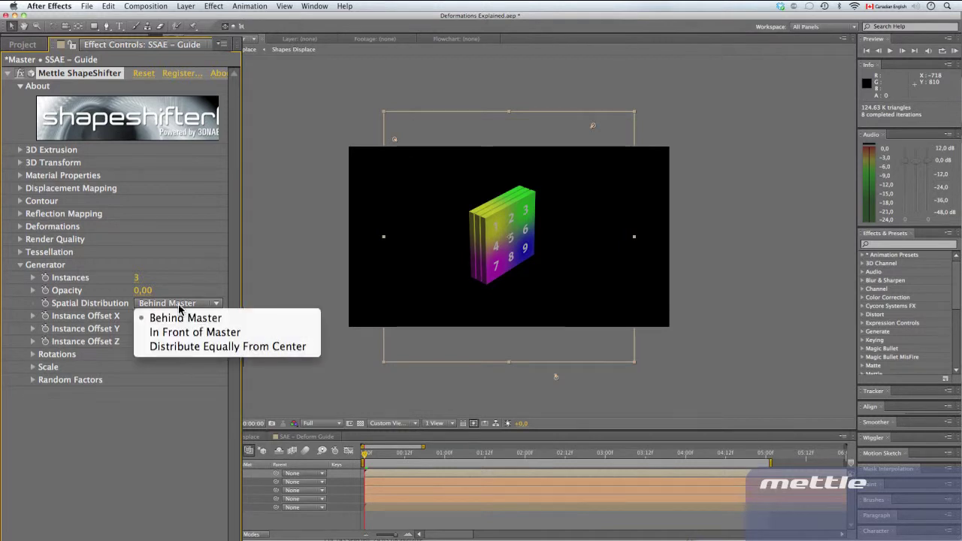
left_click(185, 349)
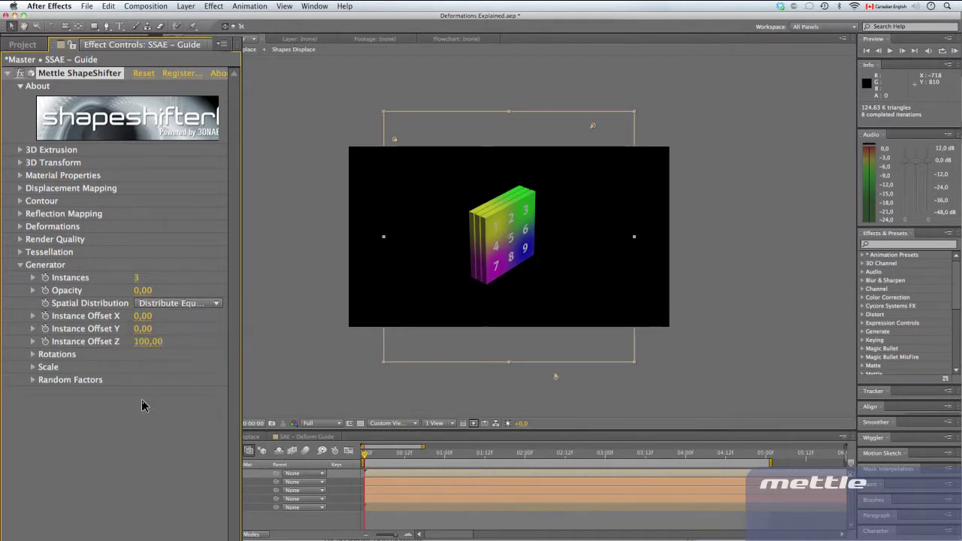
left_click(145, 344)
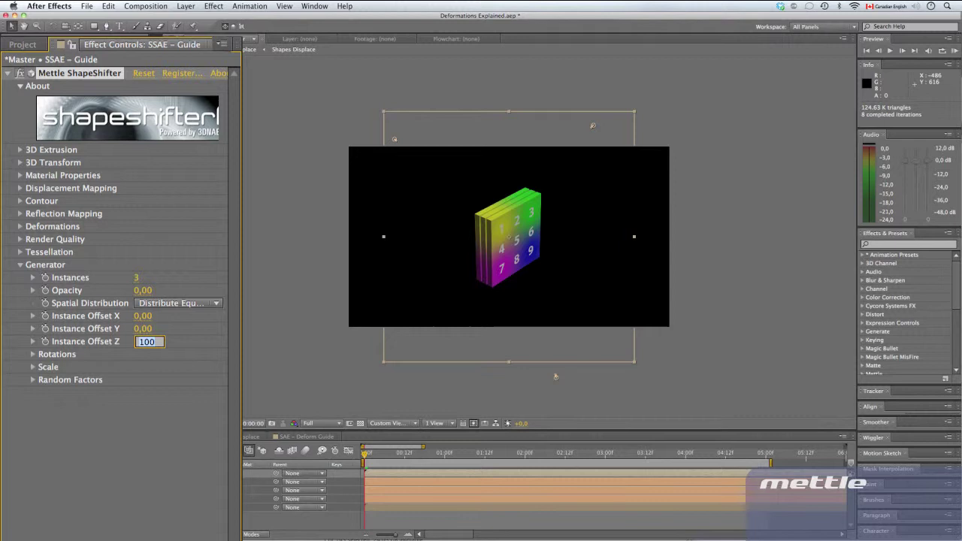
type("400")
key("Return")
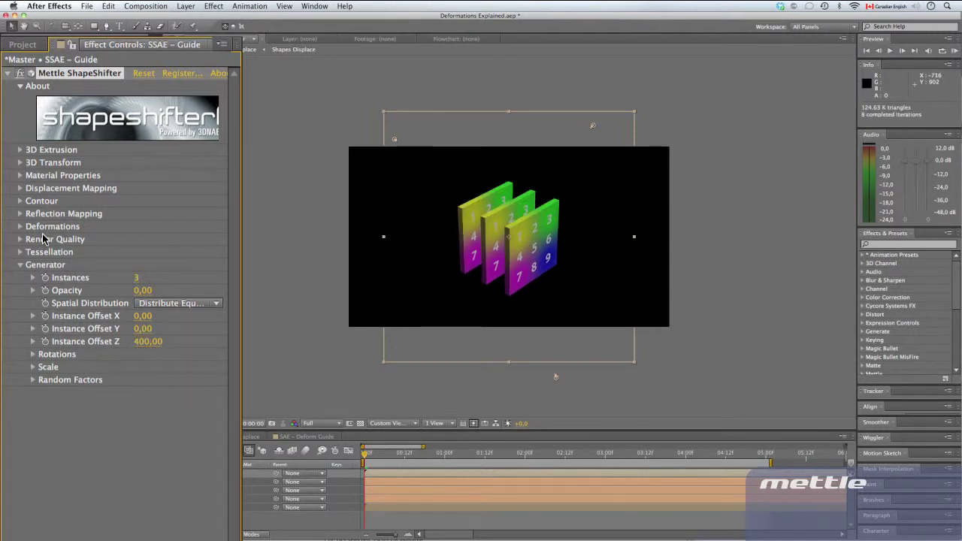
- Displace the grids with the Square Displace layer at a Displace Height of 5
left_click(20, 188)
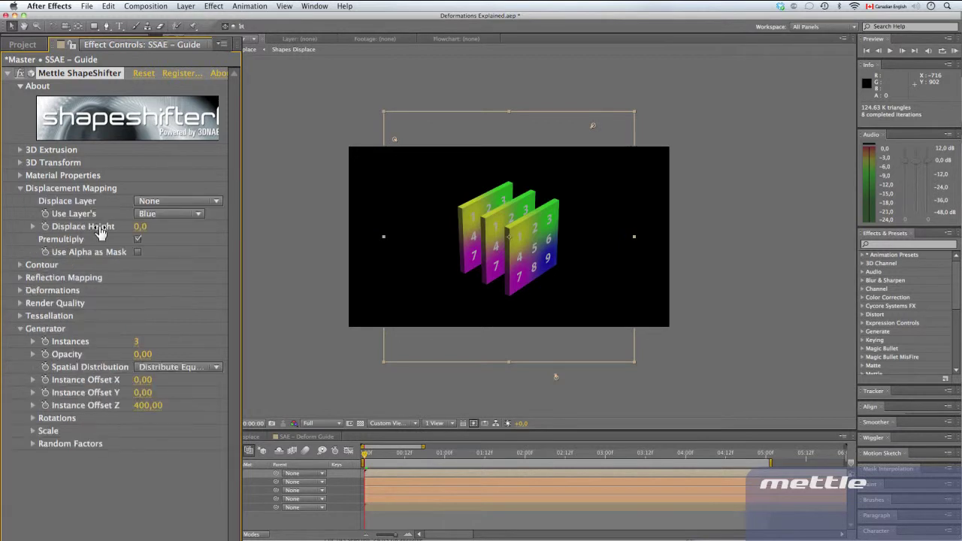
left_click(160, 203)
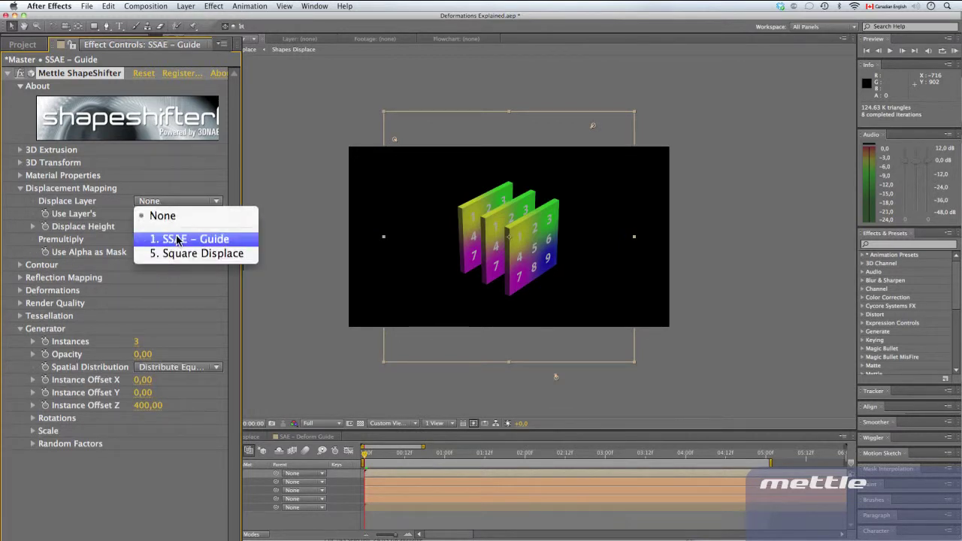
left_click(202, 253)
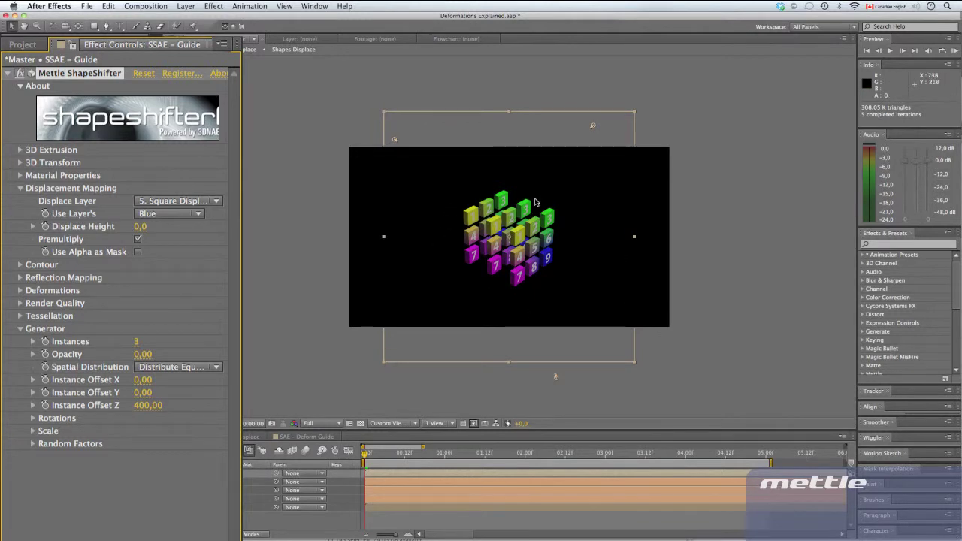
left_click(139, 227)
type("1")
key("Return")
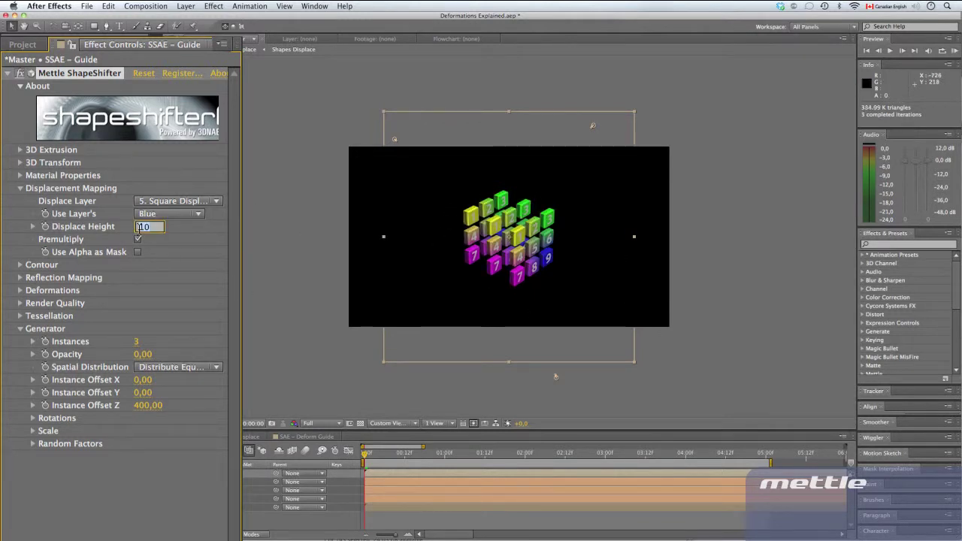
key("Return")
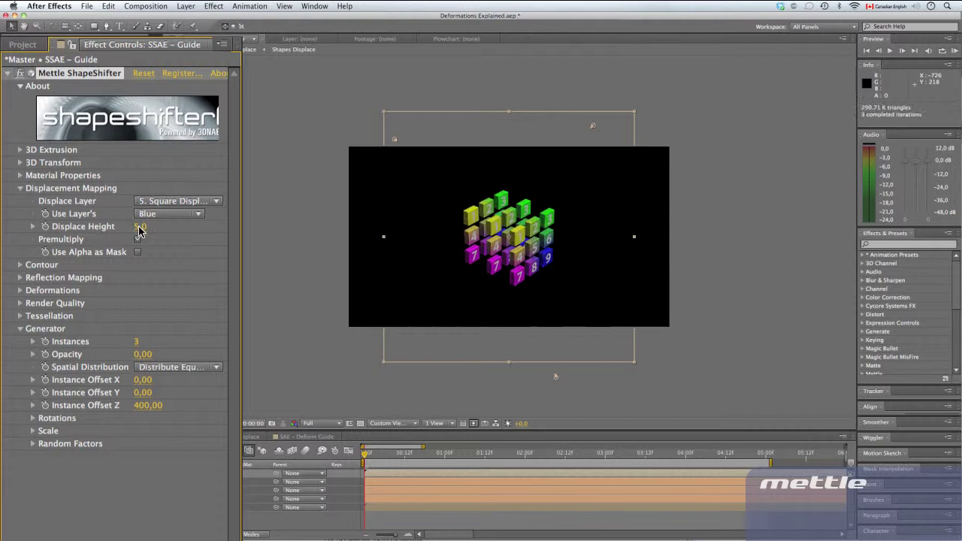
- Raise the 3D Extrusion thickness to 100, trying 60 first
left_click(21, 151)
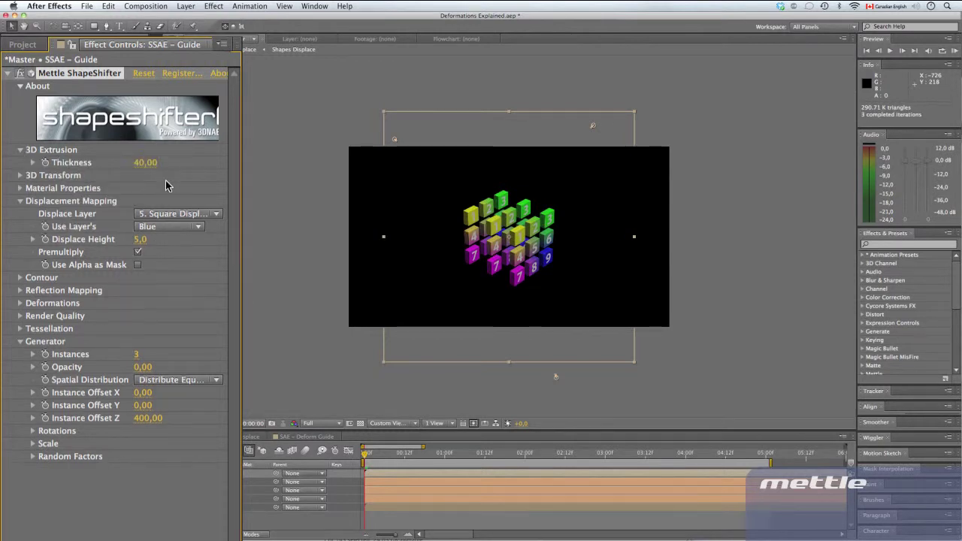
left_click(143, 163)
type("60")
key("Return")
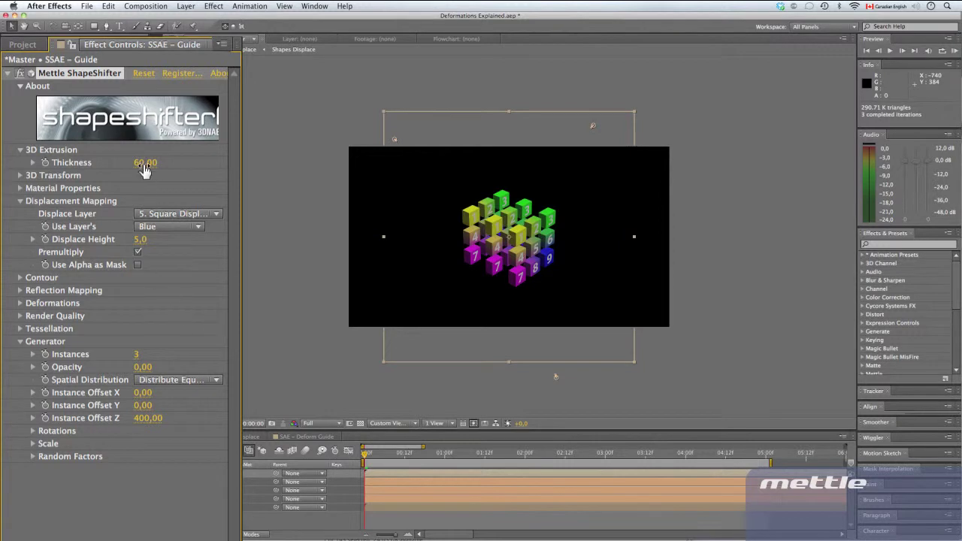
left_click(144, 164)
type("100")
key("Return")
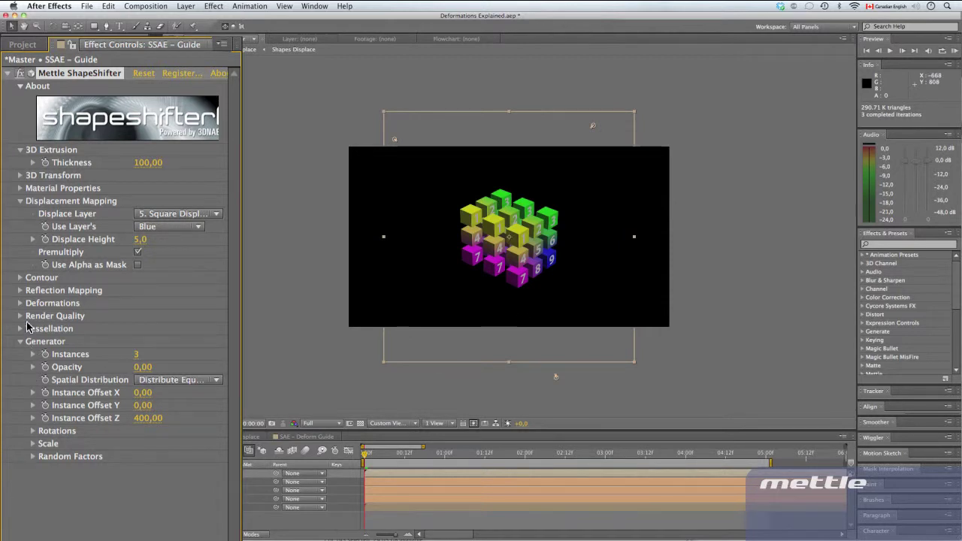
- Collapse the Displacement, Extrusion and Generator groups and show the Deformations region around the cubes
left_click(20, 202)
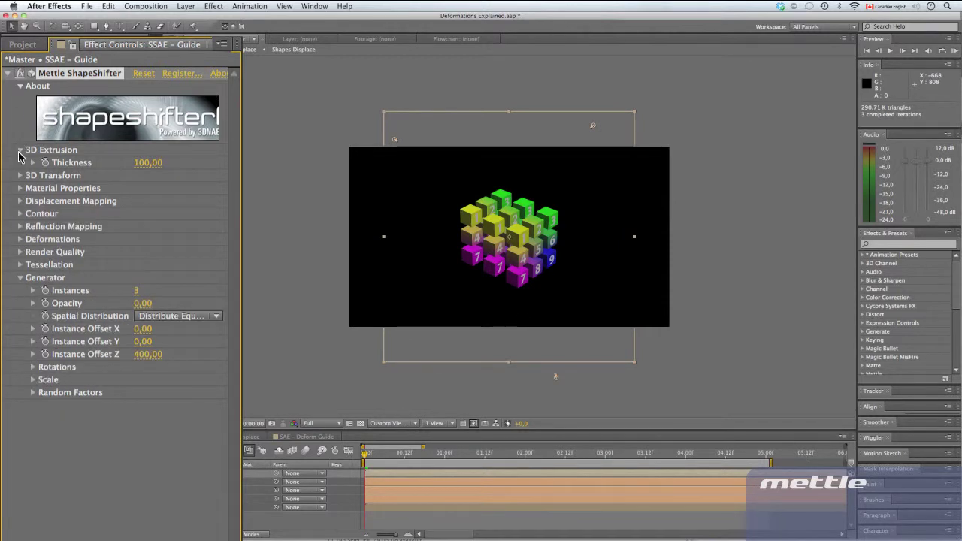
left_click(21, 149)
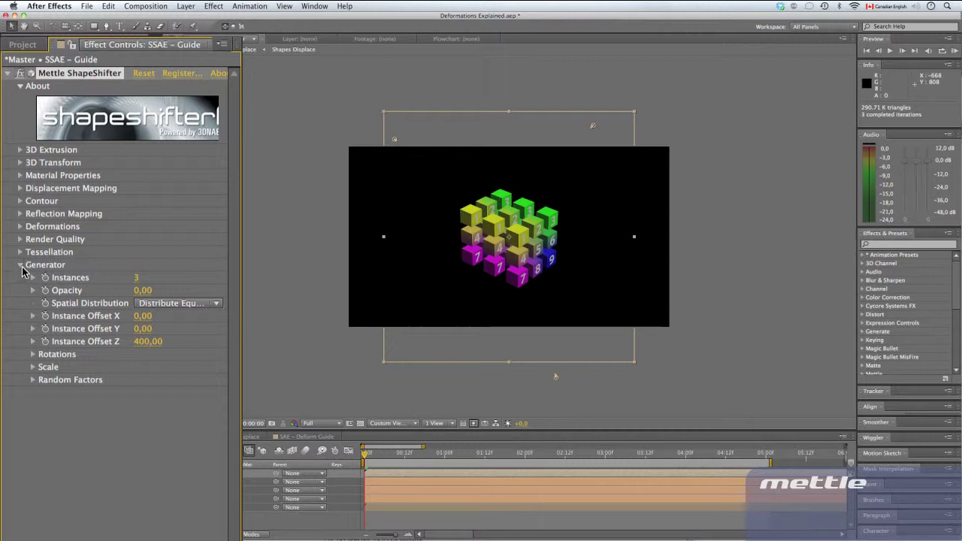
left_click(20, 265)
left_click(19, 227)
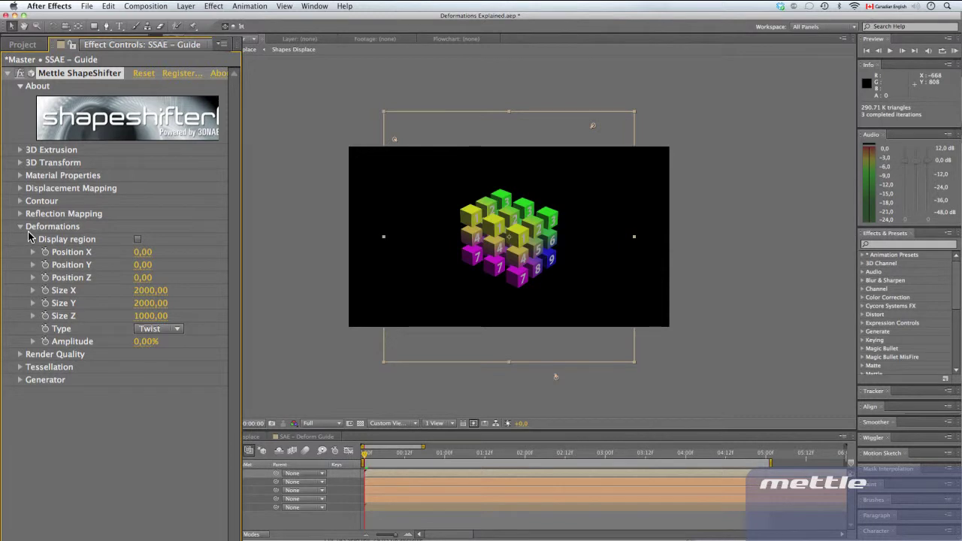
left_click(138, 239)
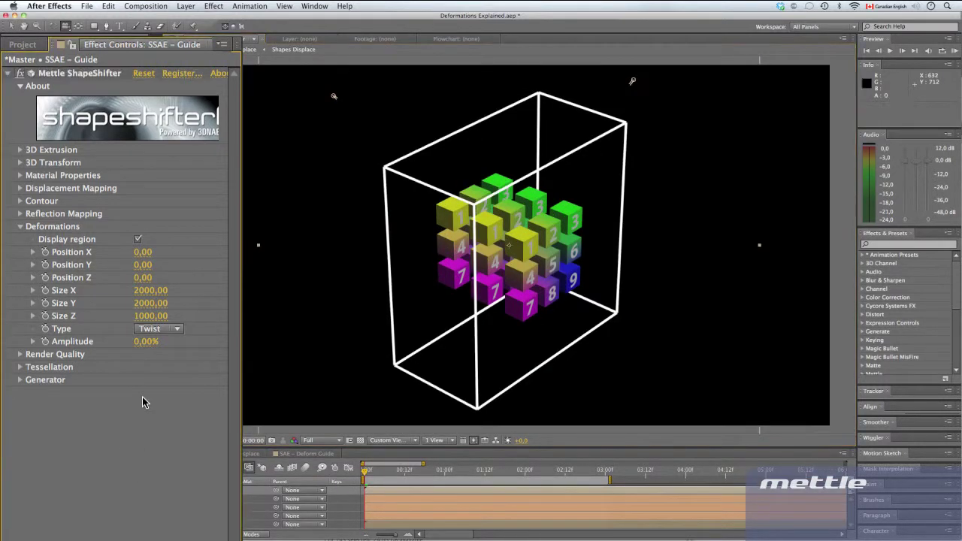
- Set the twist Amplitude to 50% and reveal the animated properties with U
left_click(154, 343)
type("50")
key("Return")
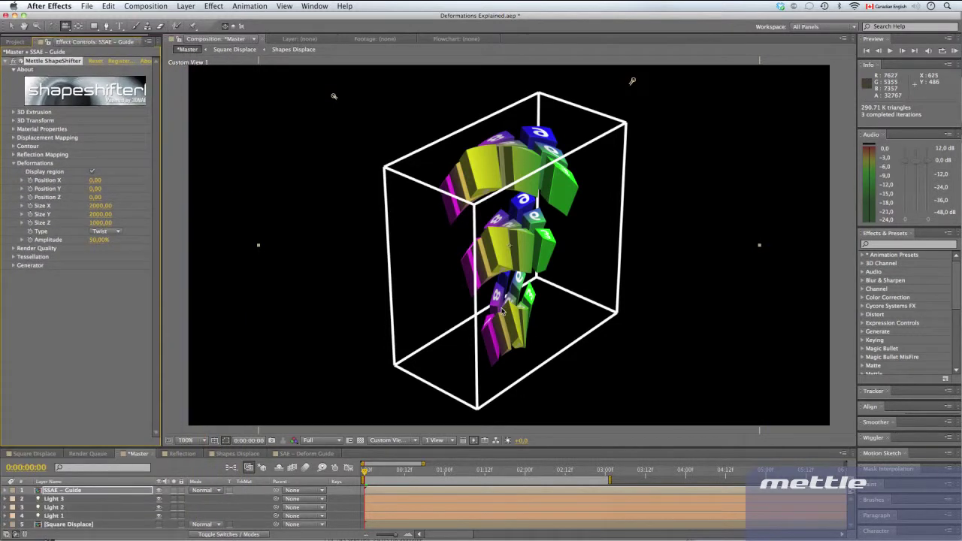
key("u")
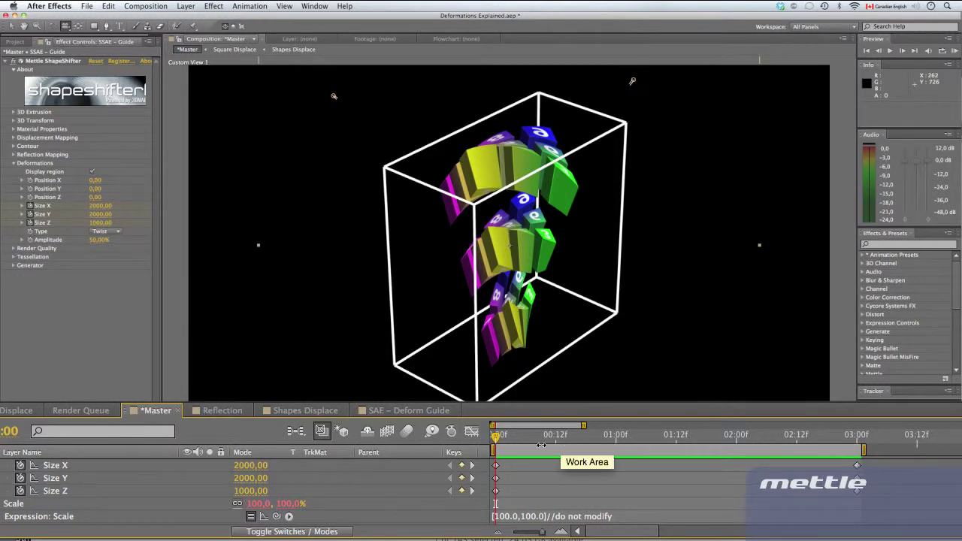
- Check the region's Size keyframes growing from 2000 to 4000 by 03:00f, then return to the start
left_click_drag(509, 460, 488, 498)
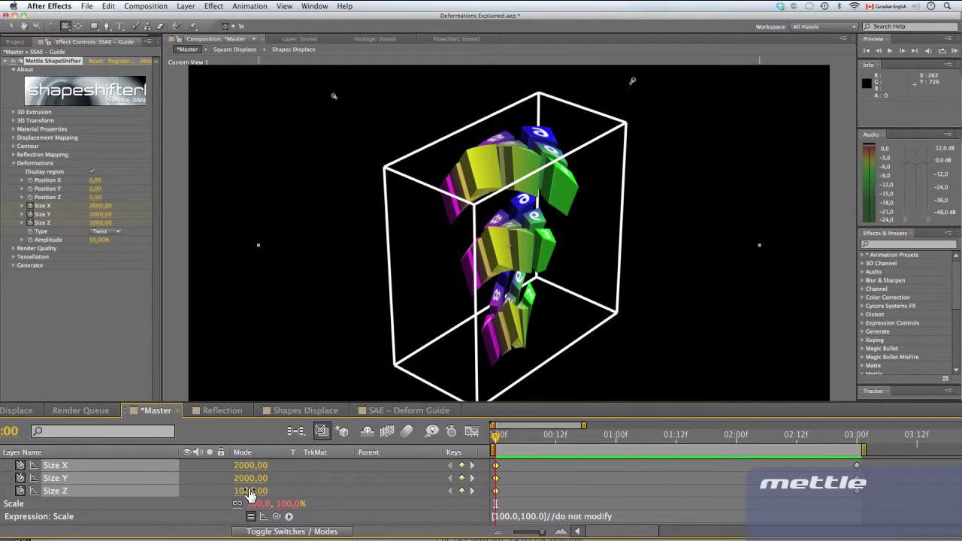
left_click(858, 444)
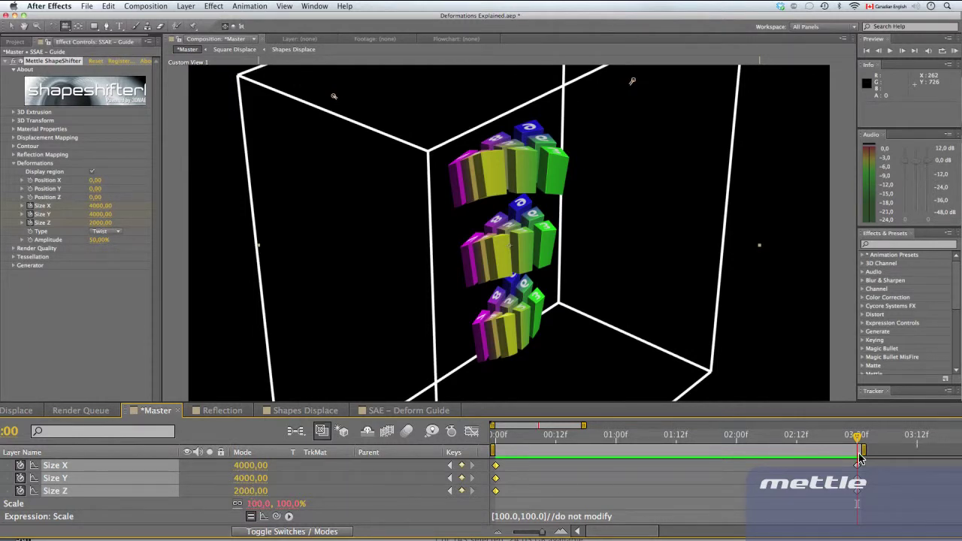
left_click_drag(860, 444, 495, 444)
left_click_drag(496, 491, 616, 535)
key("Home")
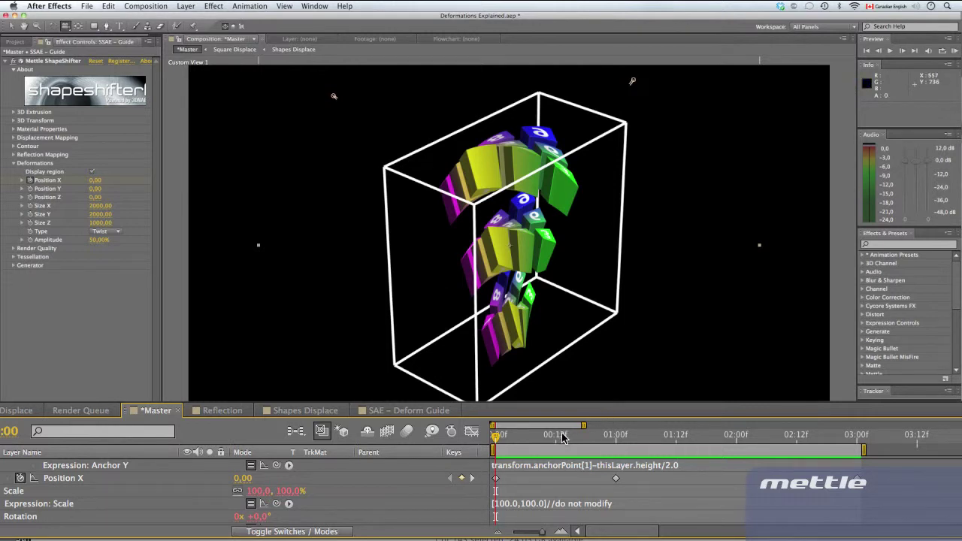
- Scrub the region's Position X sweep from -1500 to 1500 across the cube stack
key("k")
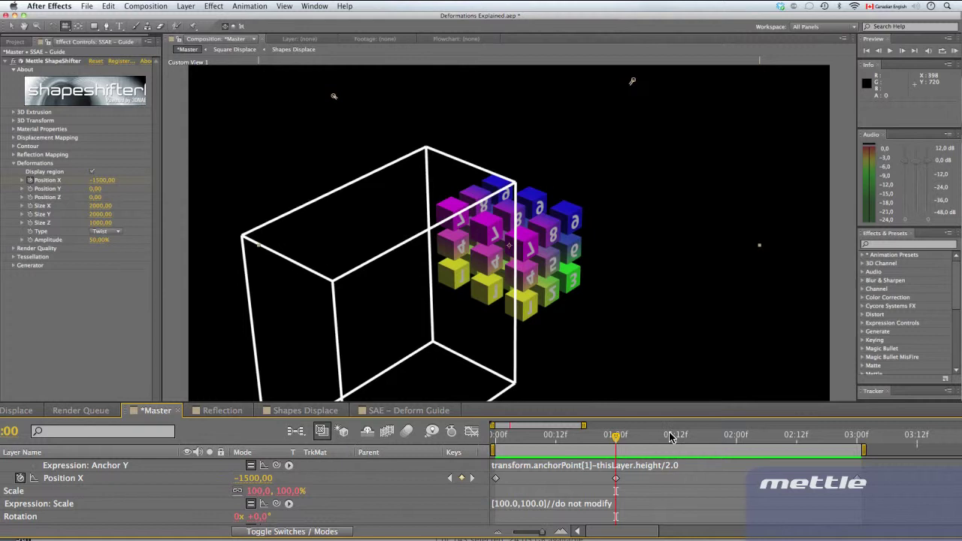
left_click_drag(671, 437, 858, 436)
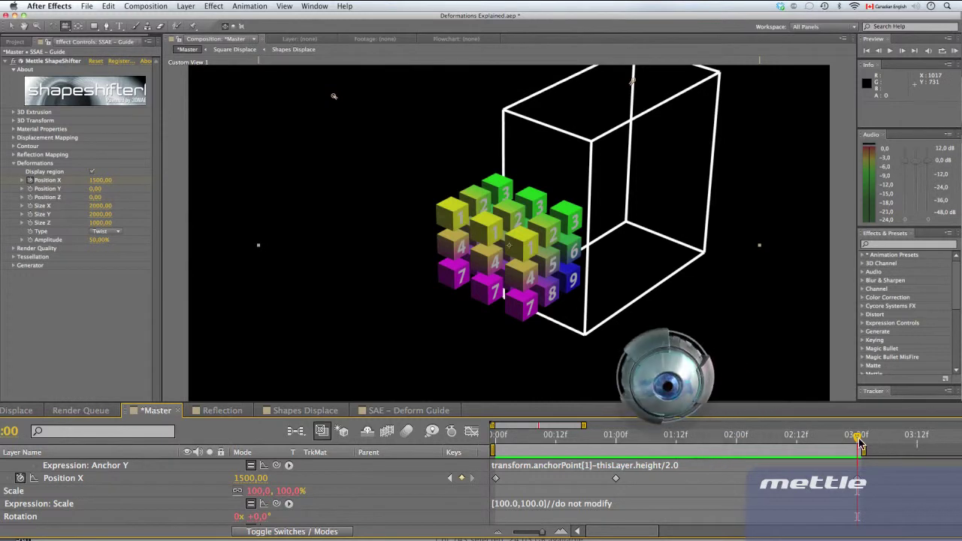
left_click_drag(861, 446, 546, 438)
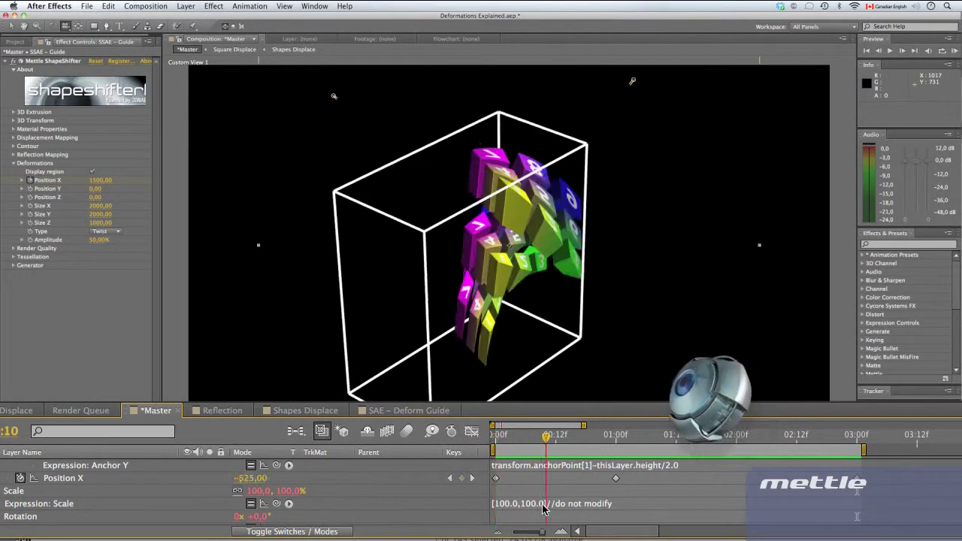
left_click_drag(546, 509, 855, 493)
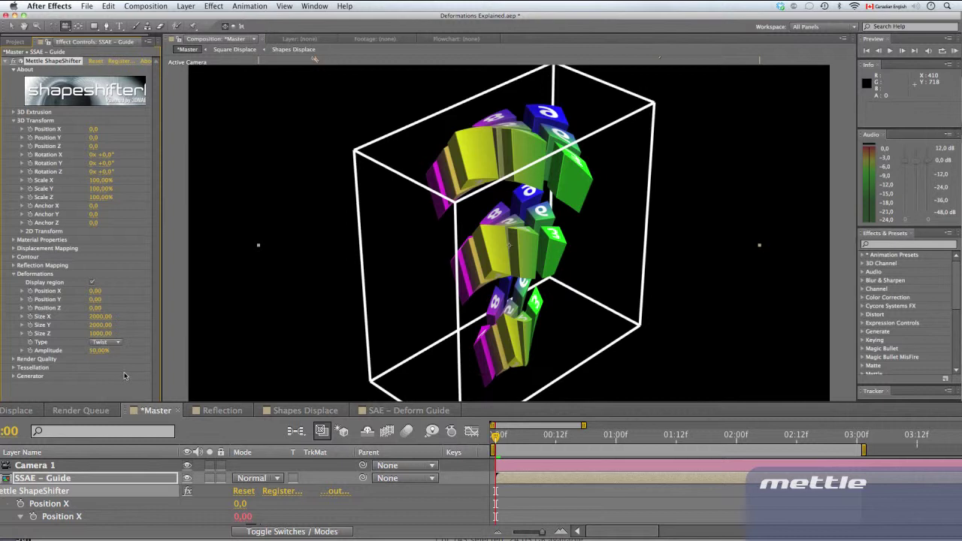
- Change the deformation type from Twist to Bend and select the Position X keyframes
left_click(104, 343)
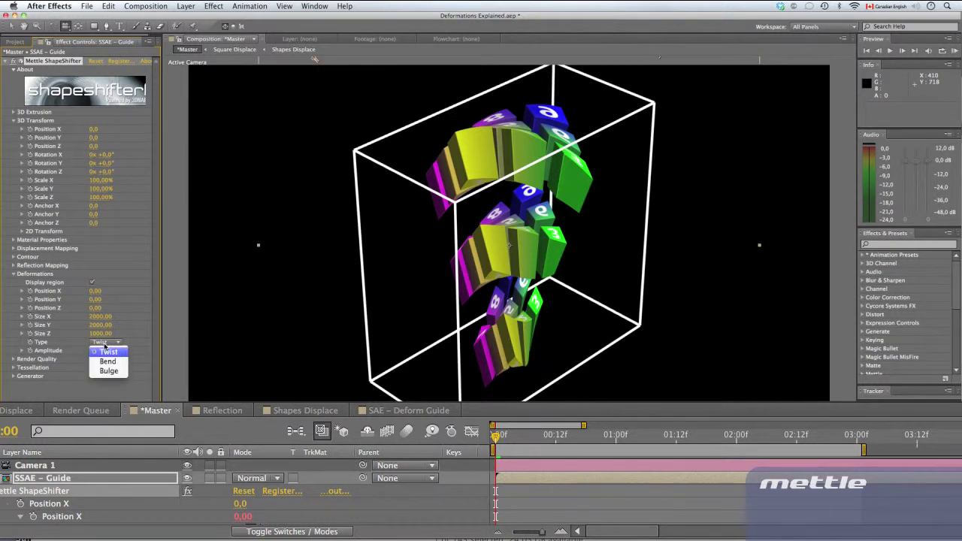
left_click(101, 354)
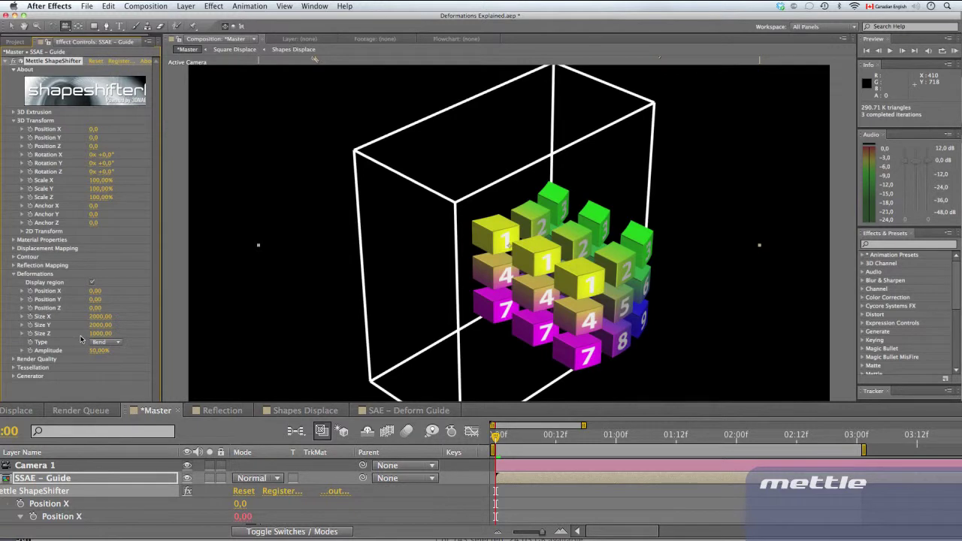
left_click(63, 503)
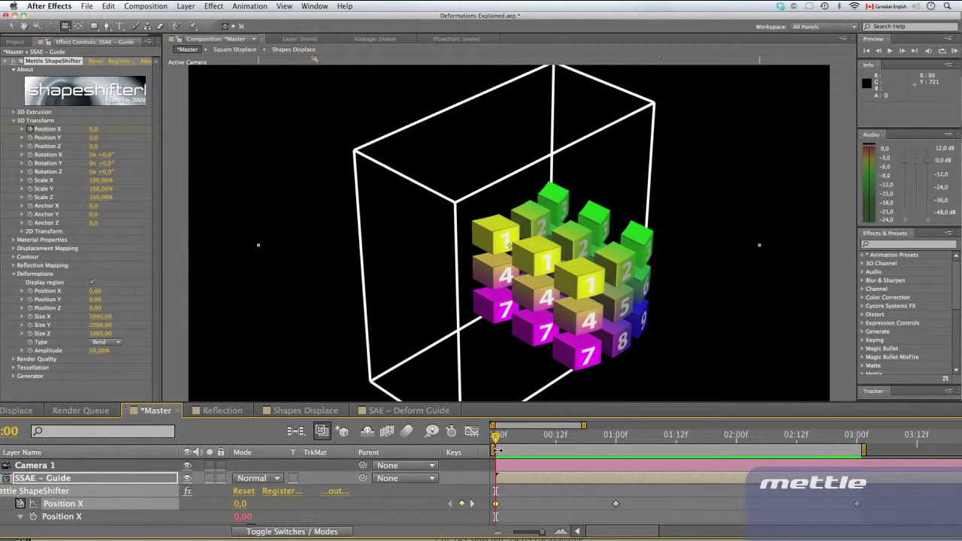
- Scrub the cubes moving through the bend region to 03:00f, then undo the Position X keyframes
left_click_drag(497, 438, 616, 448)
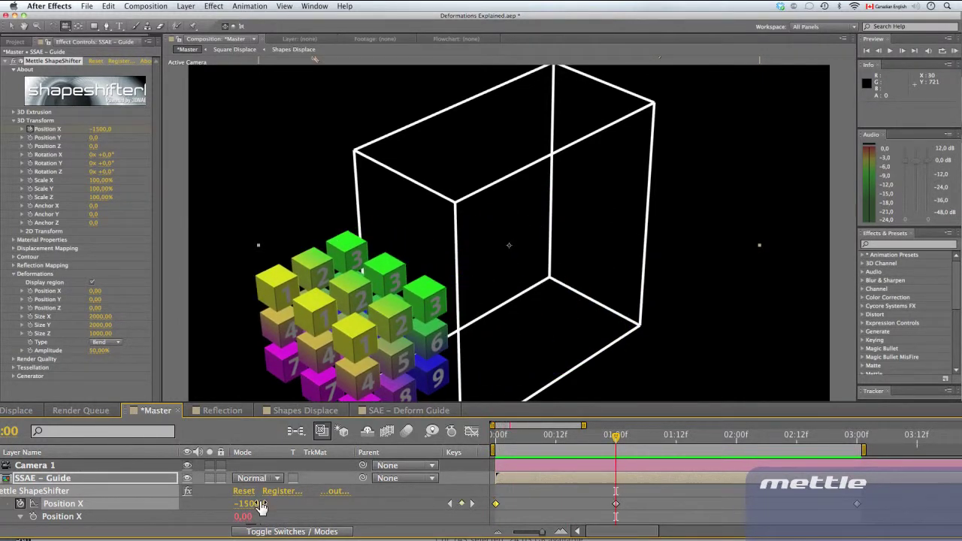
left_click(859, 444)
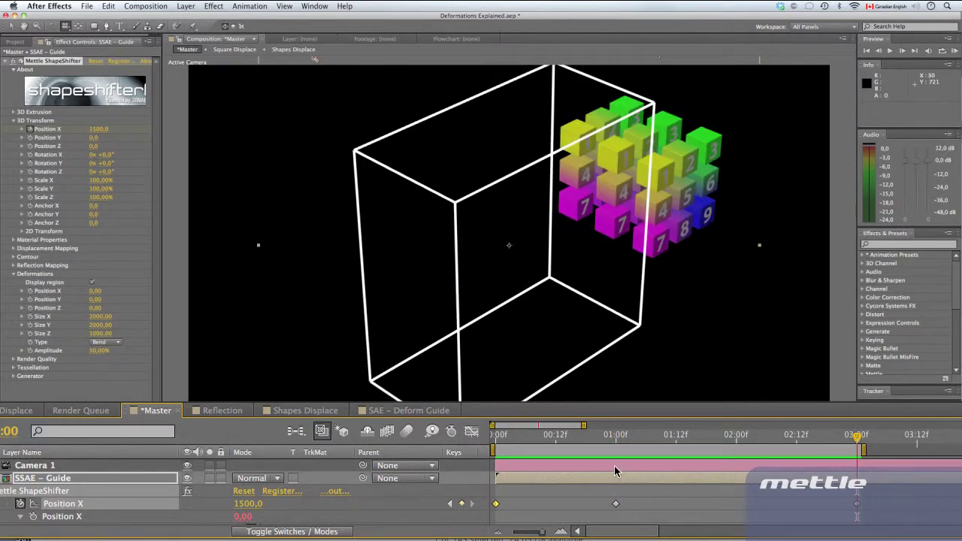
key("Home")
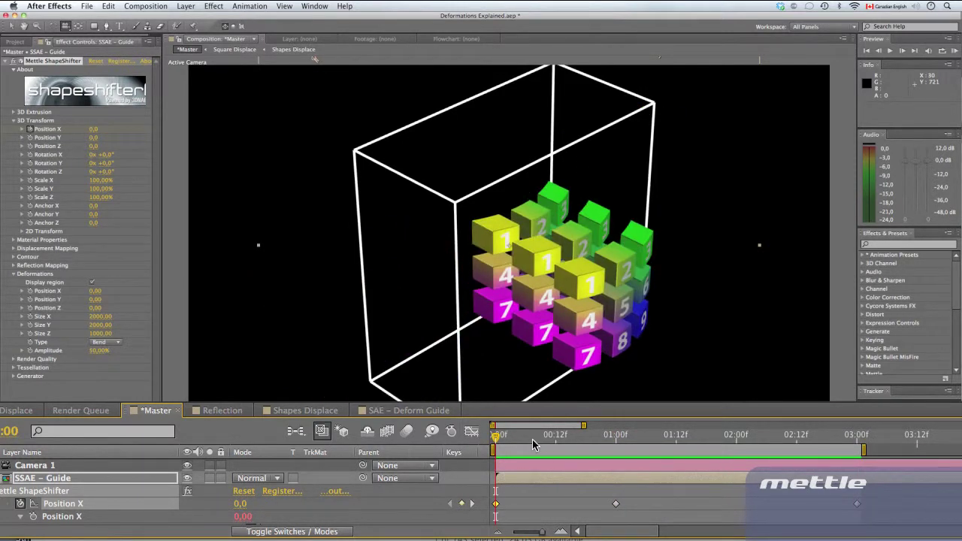
left_click_drag(496, 442, 341, 485)
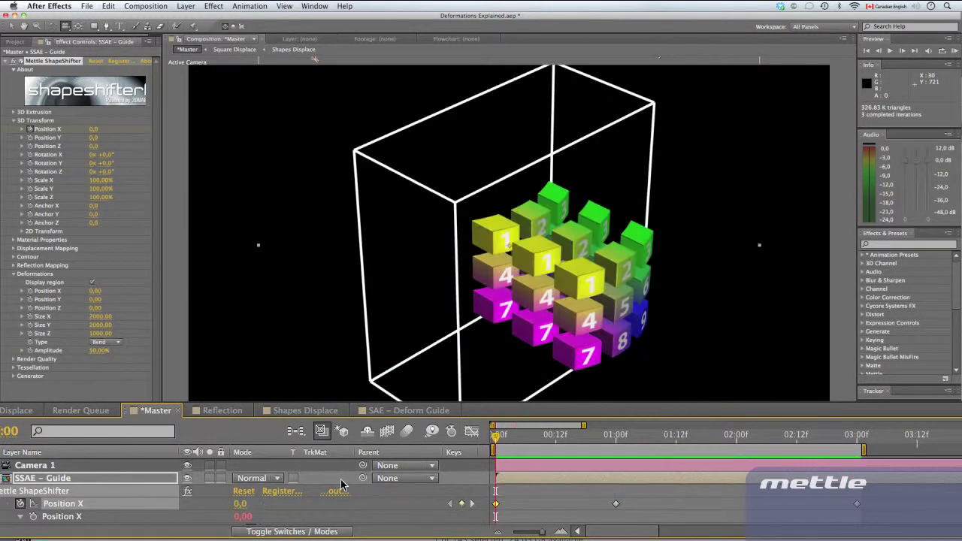
key("super+z")
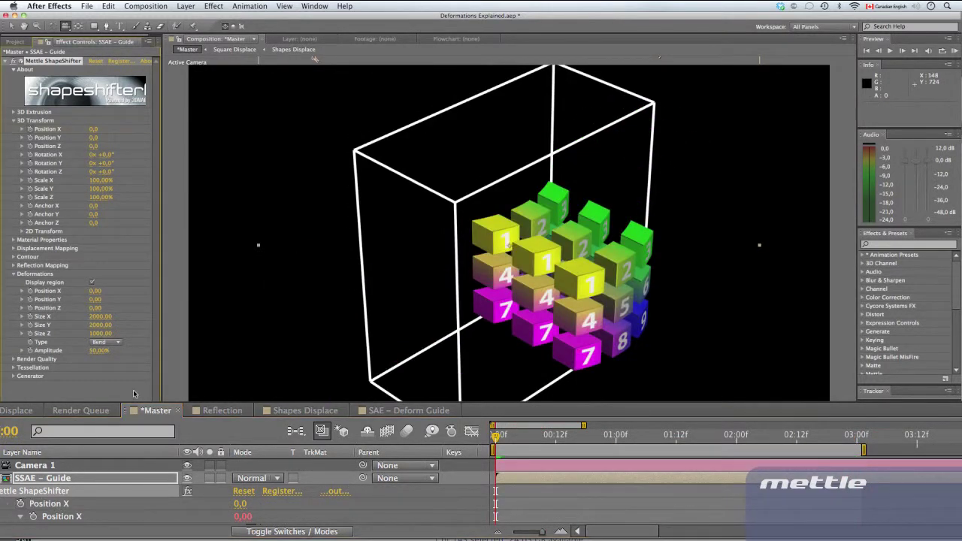
- Set the deformation back to Twist with 100% Amplitude
left_click(113, 343)
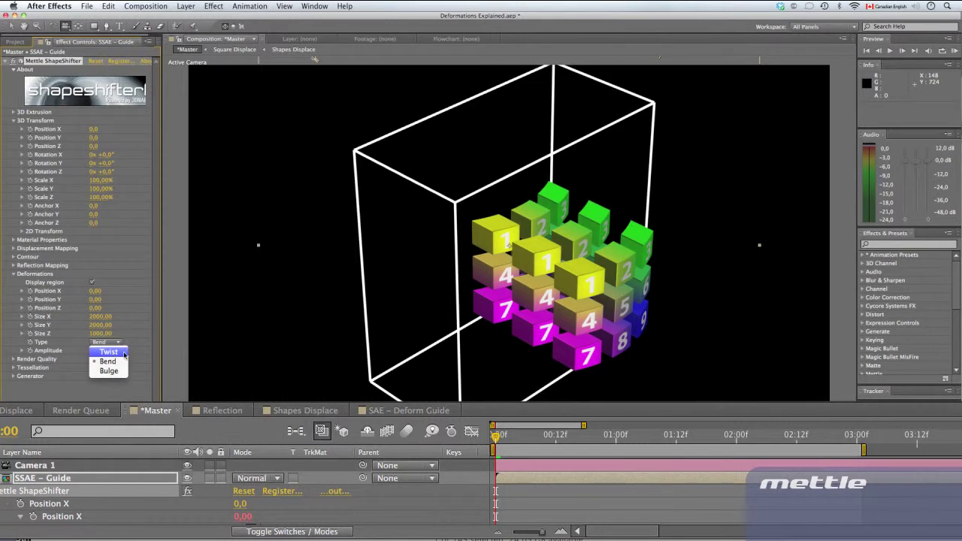
left_click(123, 353)
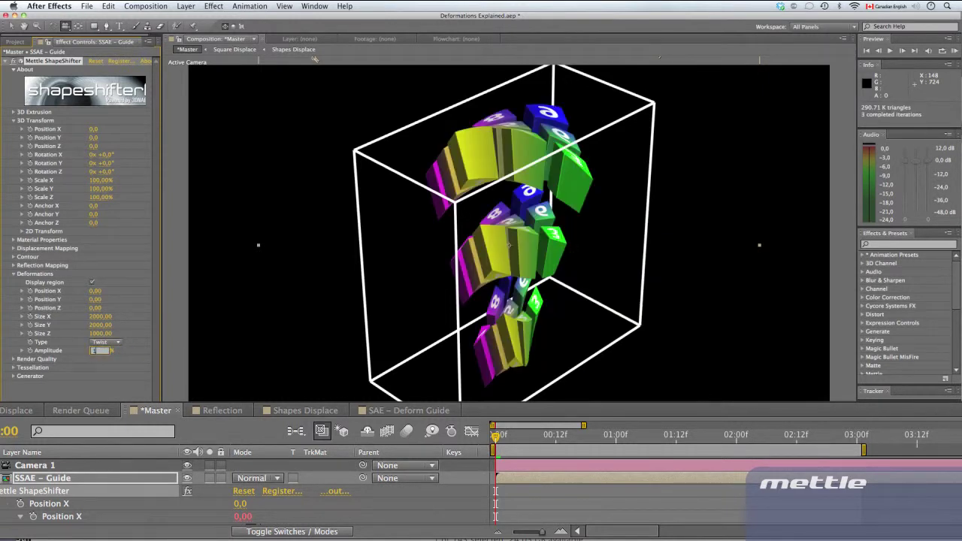
key("Return")
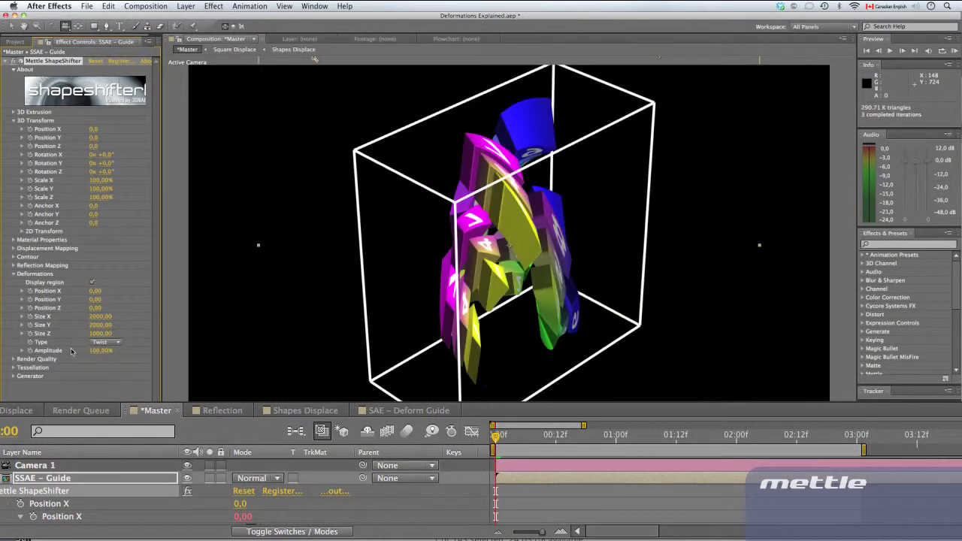
- Keyframe a full Rotation Y turn over three seconds and RAM-preview it
left_click(30, 163)
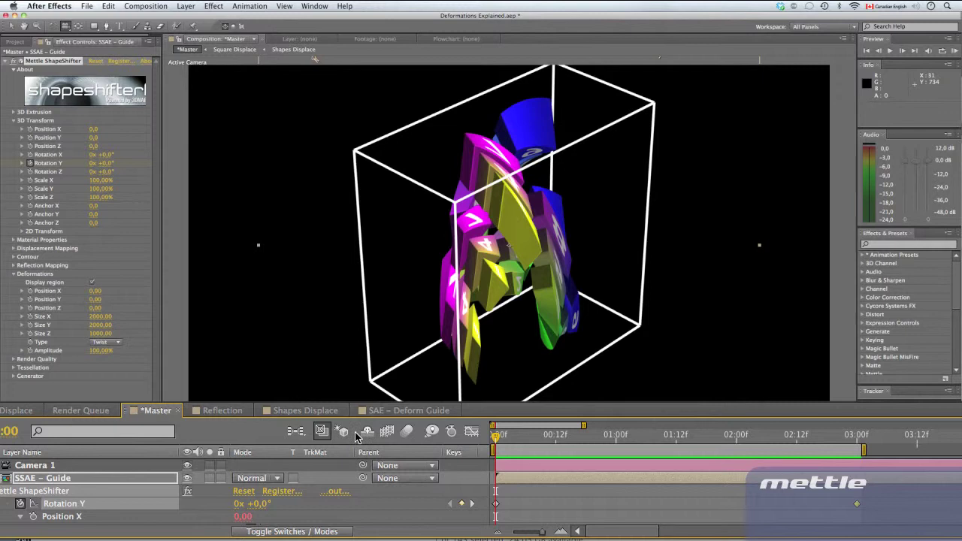
left_click(495, 503)
left_click(848, 441)
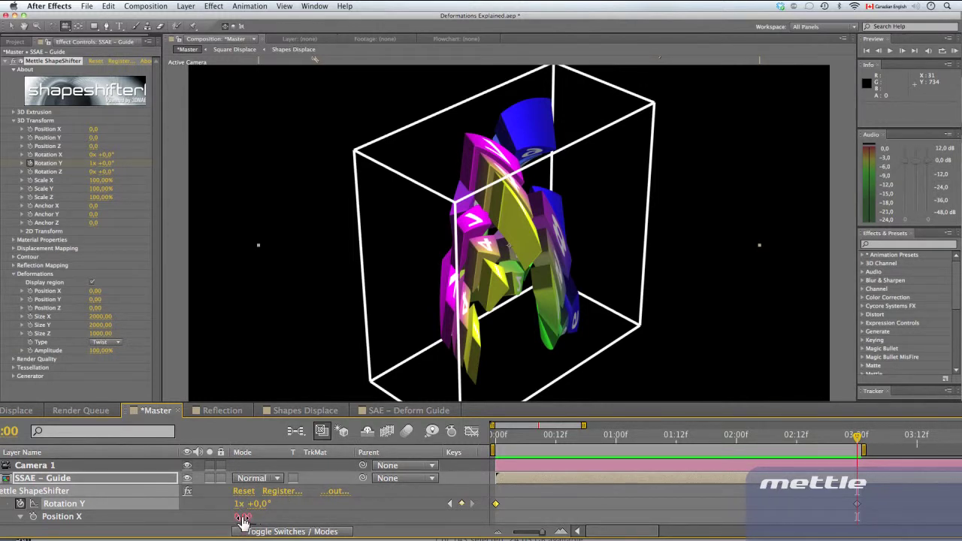
left_click_drag(560, 448, 469, 449)
key("KP_0")
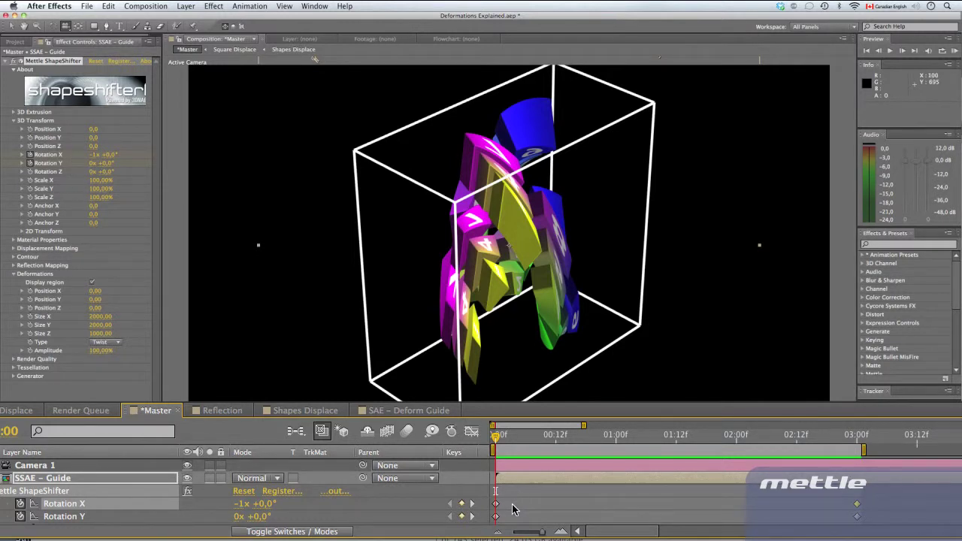
- Check the Rotation X keyframes from start to 03:00f and play back the rotating twist
left_click_drag(512, 500, 488, 513)
left_click(857, 435)
key("Home")
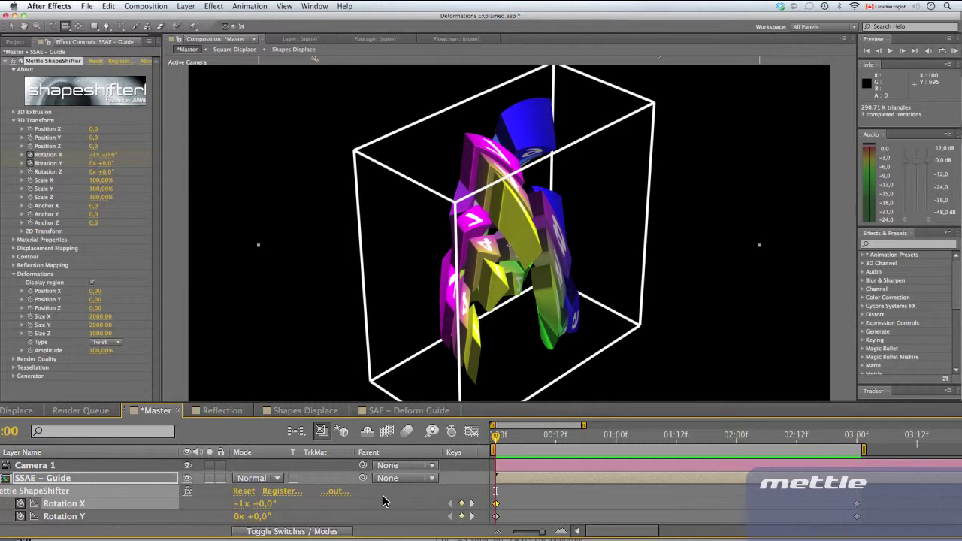
key("space")
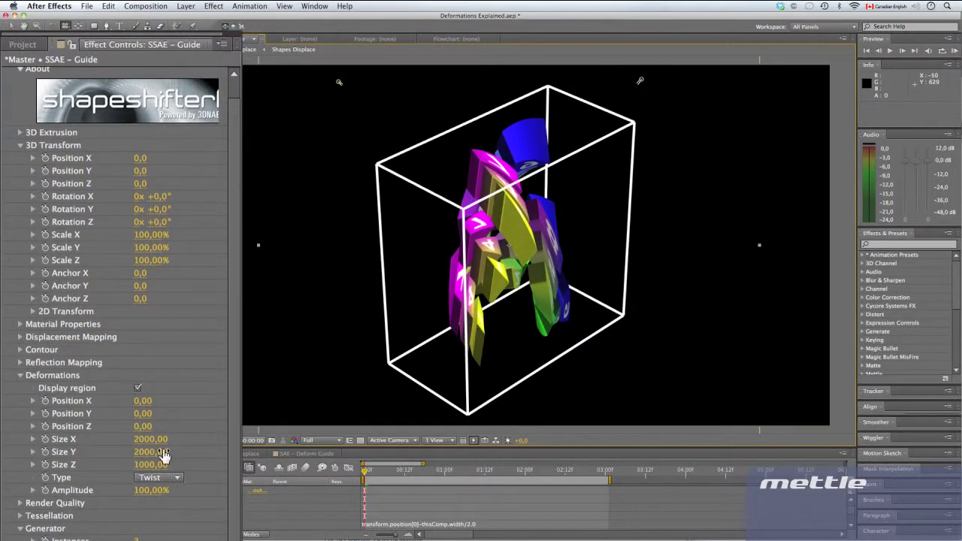
- Set the twist region's Size X, Y and Z all to 4000
left_click(155, 438)
type("4000")
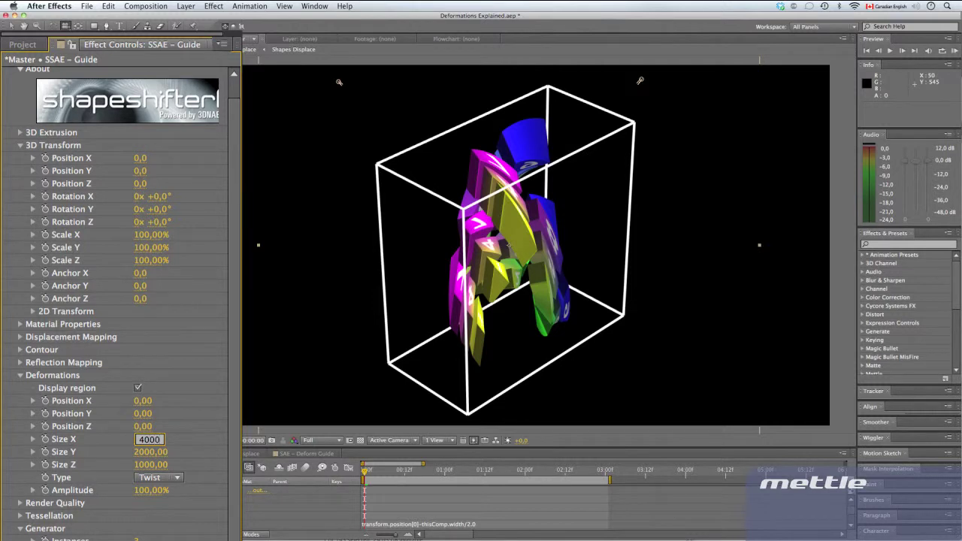
key("Tab")
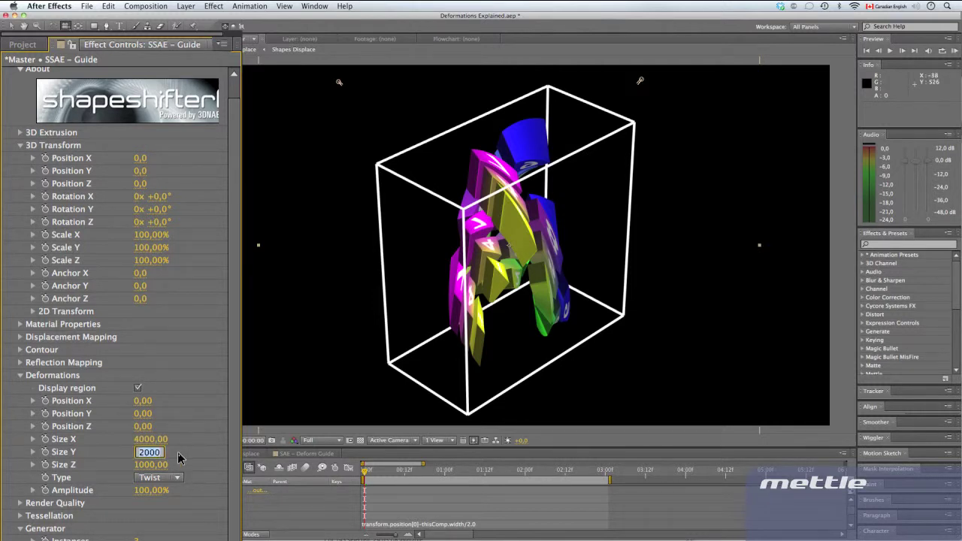
type("4")
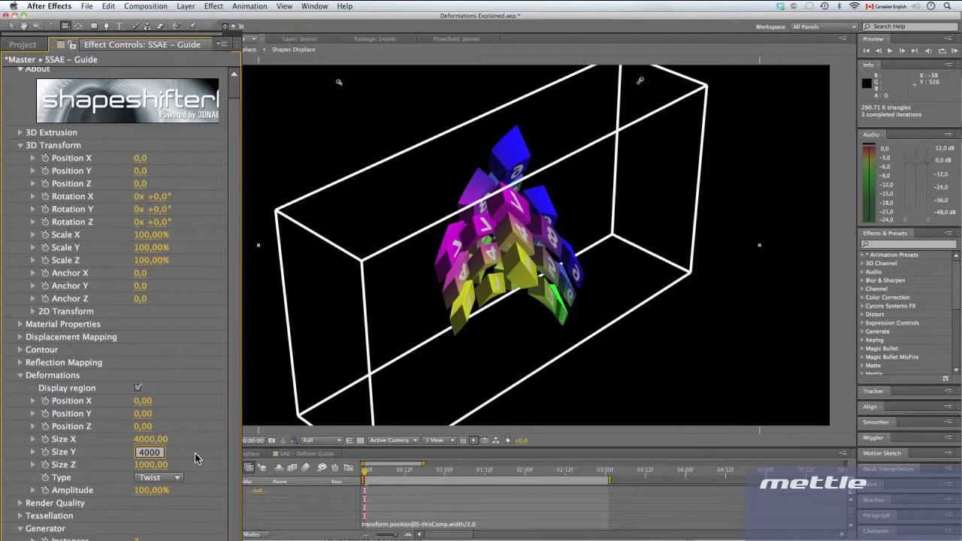
type("000")
key("Return")
left_click(152, 465)
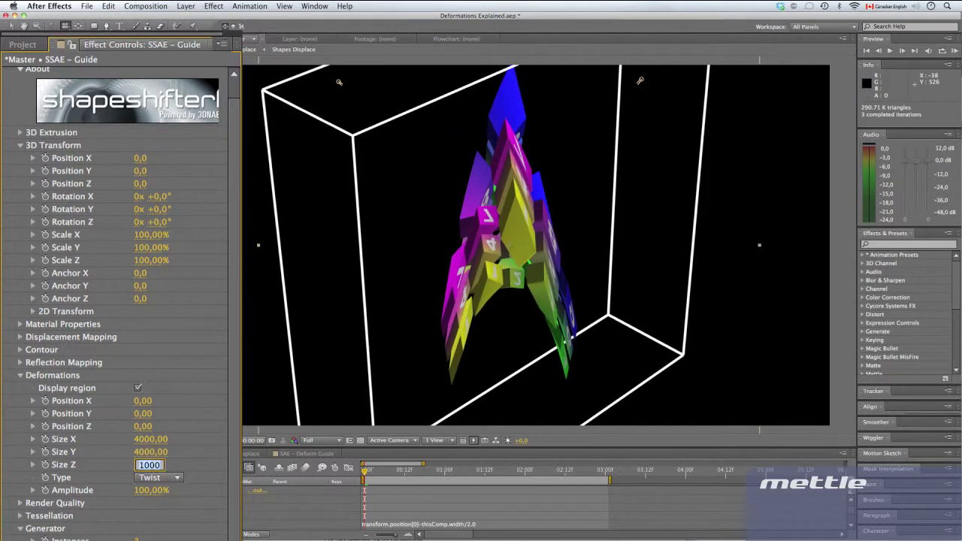
type("400")
key("Return")
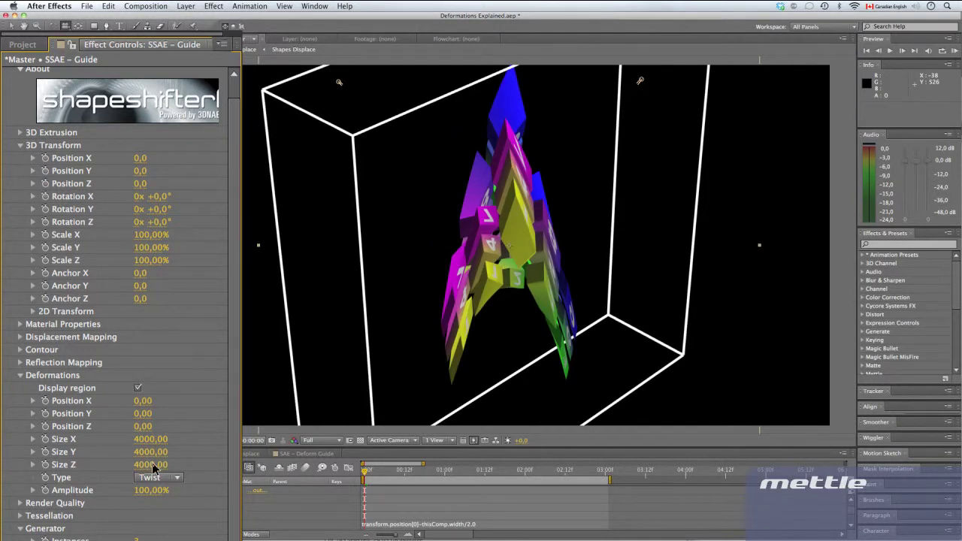
- Pull the camera back, then rotate the shapes 13° on X and 221° on Y
left_click_drag(473, 202, 462, 392)
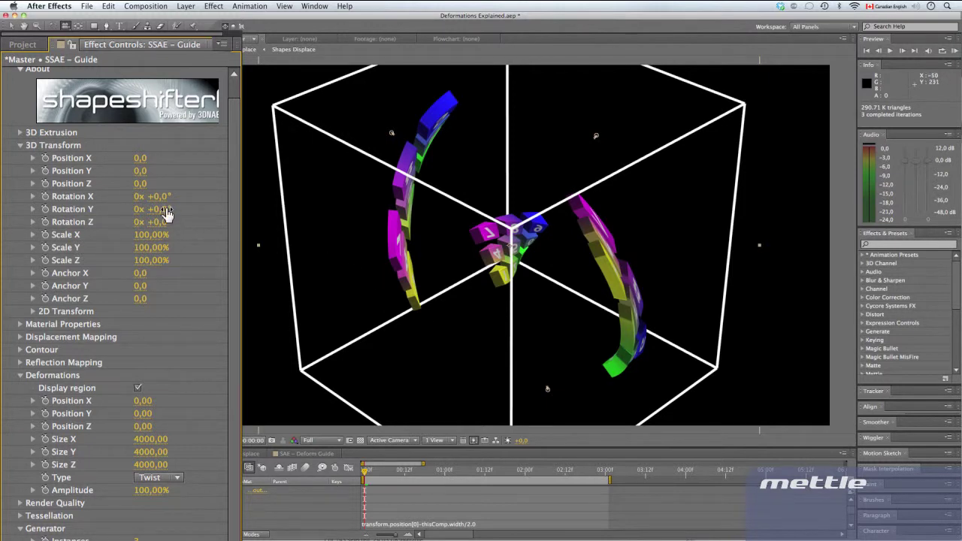
left_click_drag(162, 197, 297, 194)
left_click_drag(162, 211, 321, 186)
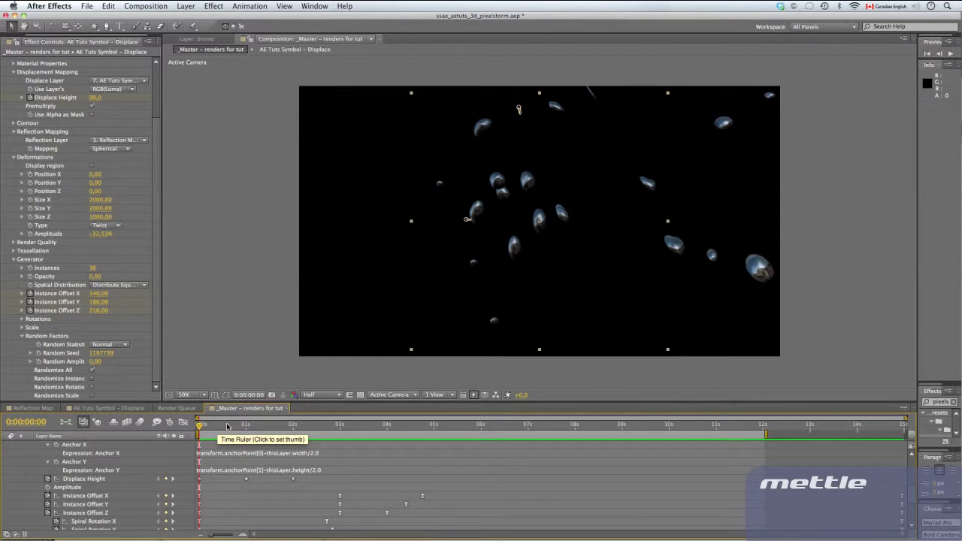
key("space")
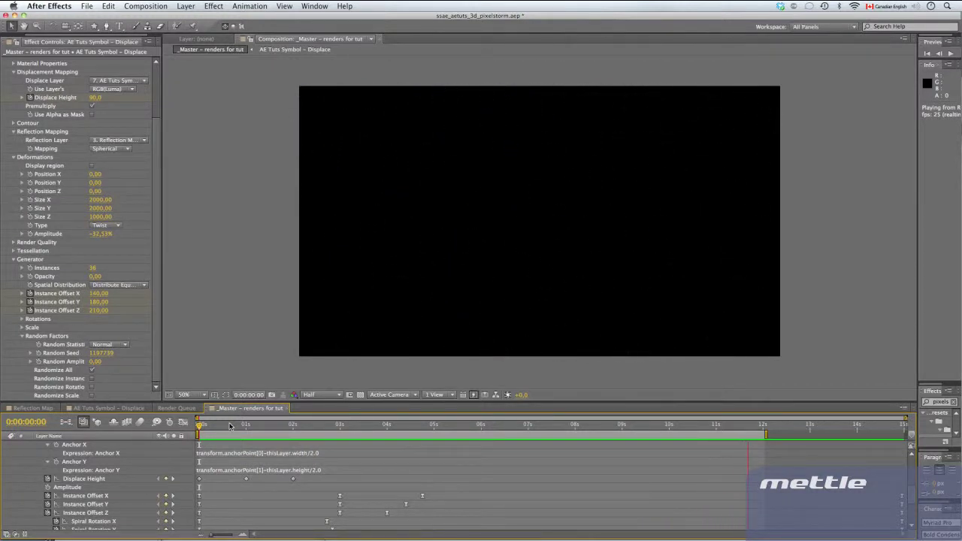
key("space")
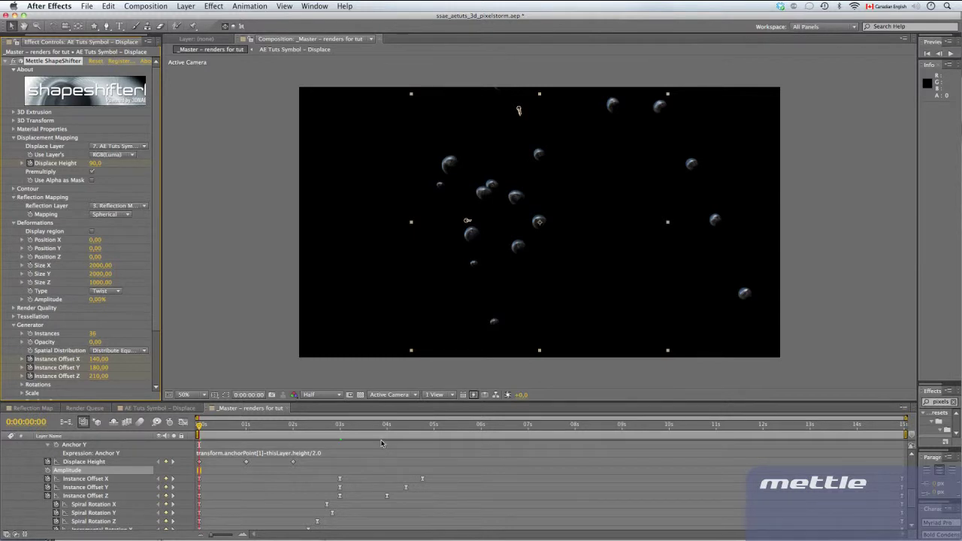
- Keyframe Amplitude at 0% at 3 seconds and -100% at the last frame
left_click(339, 427)
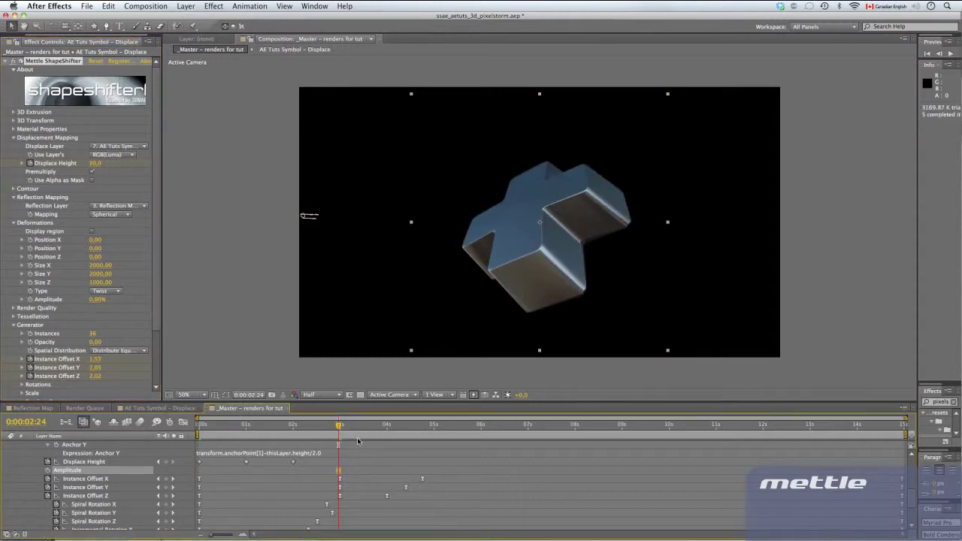
key("Page_Down")
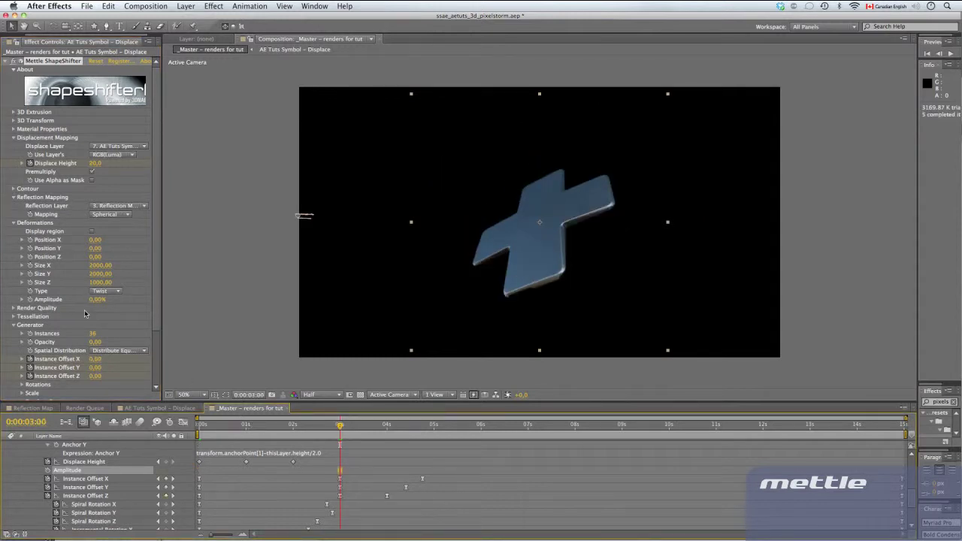
left_click(29, 300)
key("End")
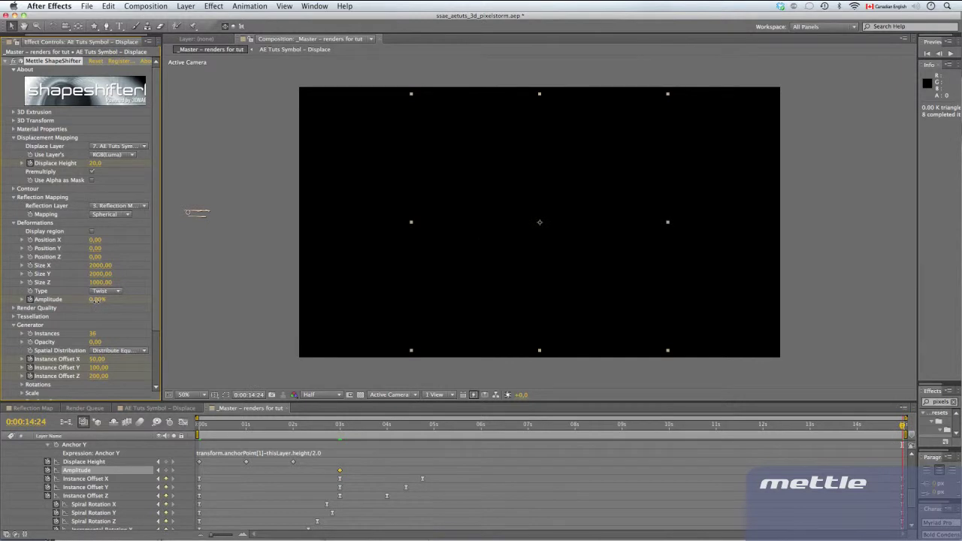
left_click(96, 300)
key("Return")
- Apply Easy Ease to the Amplitude keyframes and RAM-preview the twist
right_click(339, 473)
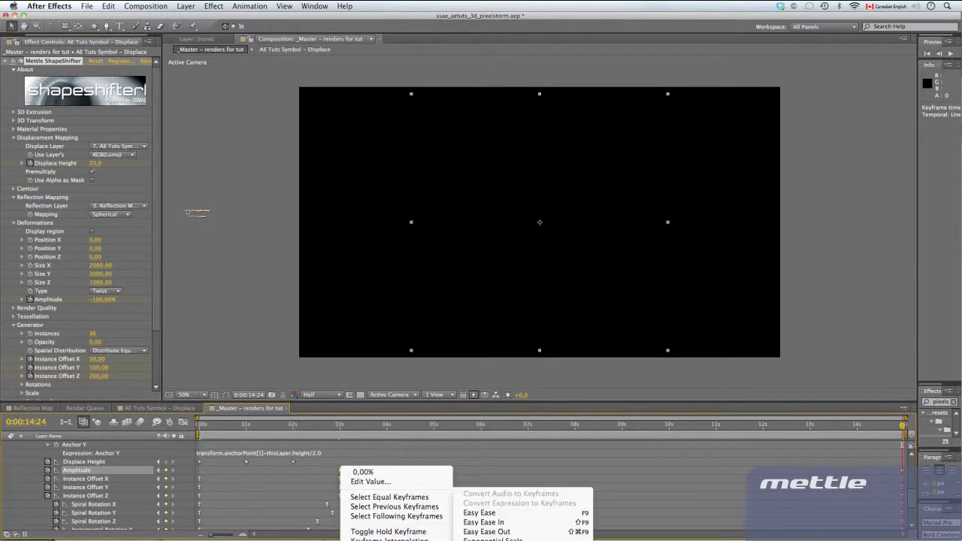
left_click(480, 513)
key("KP_0")
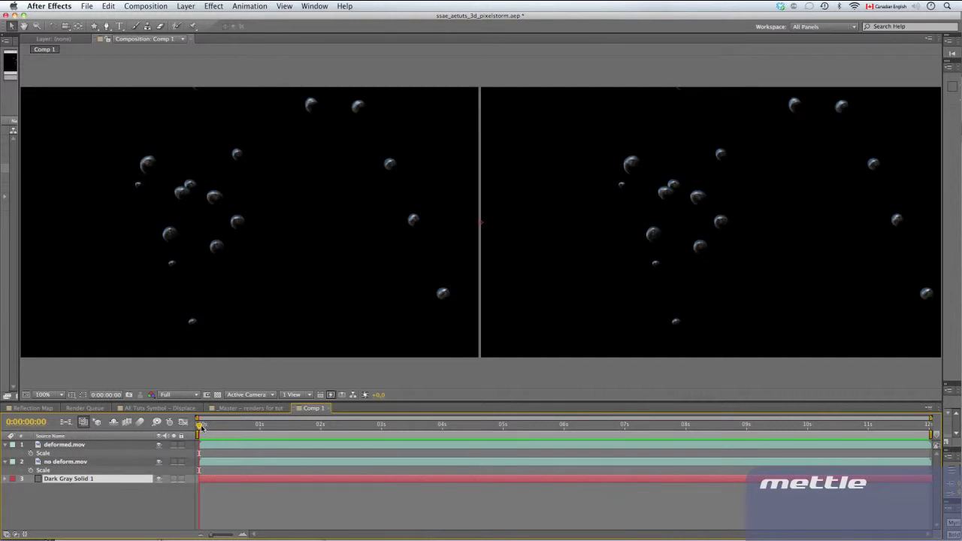
- Play deformed.mov and no deform.mov side by side in Comp 1
key("space")
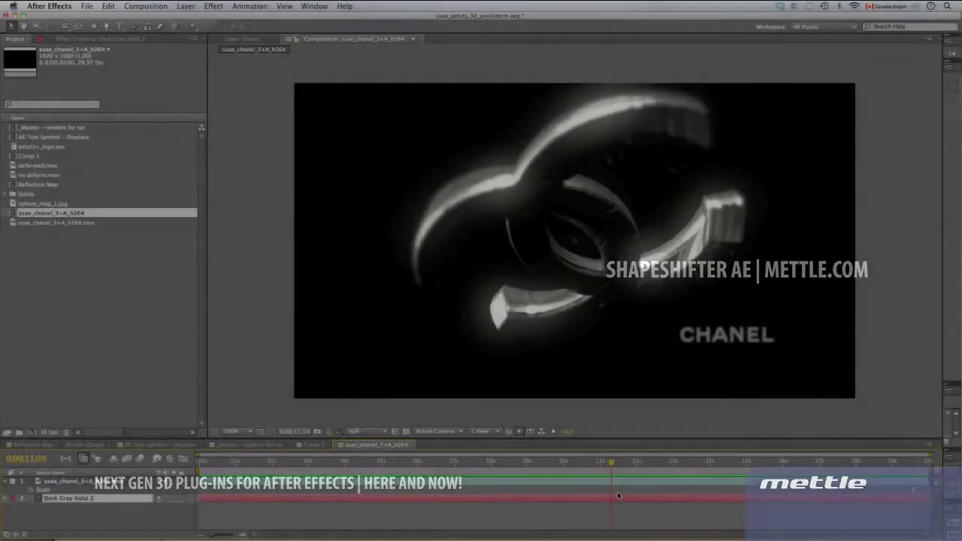
- Scrub the ssae_chanel_3+A_h264 render back to an earlier frame
left_click_drag(617, 491, 465, 487)
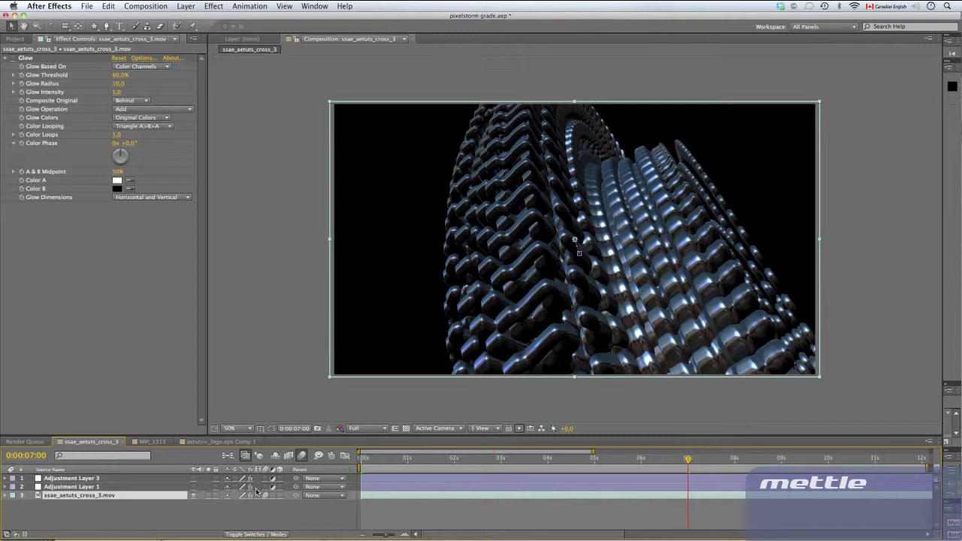
- Enable Glow on the cross footage and make Adjustment Layer 1's vector blur visible
left_click(13, 58)
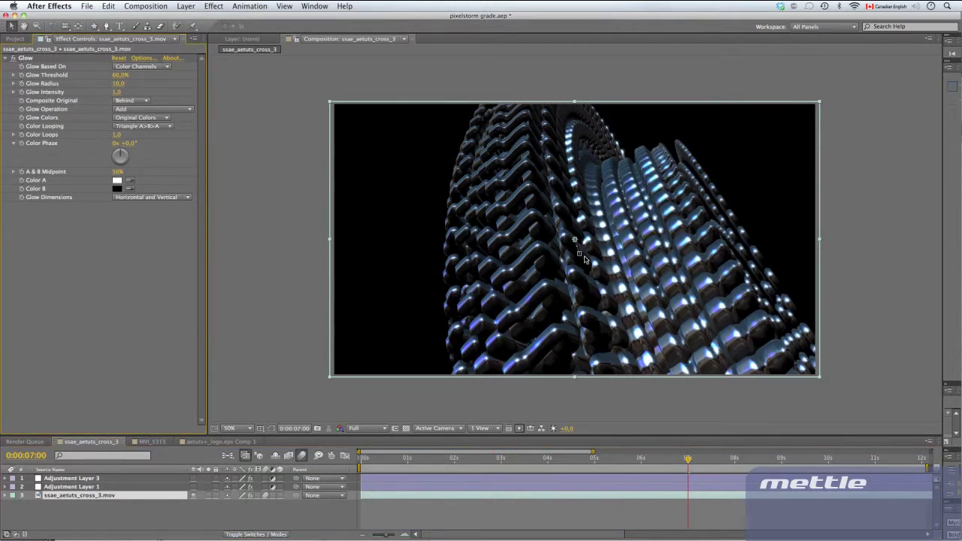
left_click(214, 7)
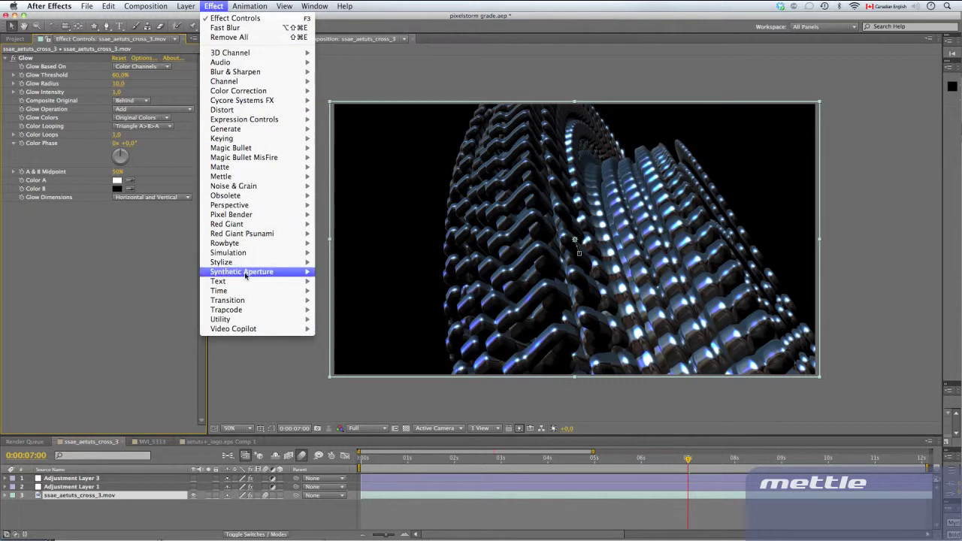
mouse_move(226, 262)
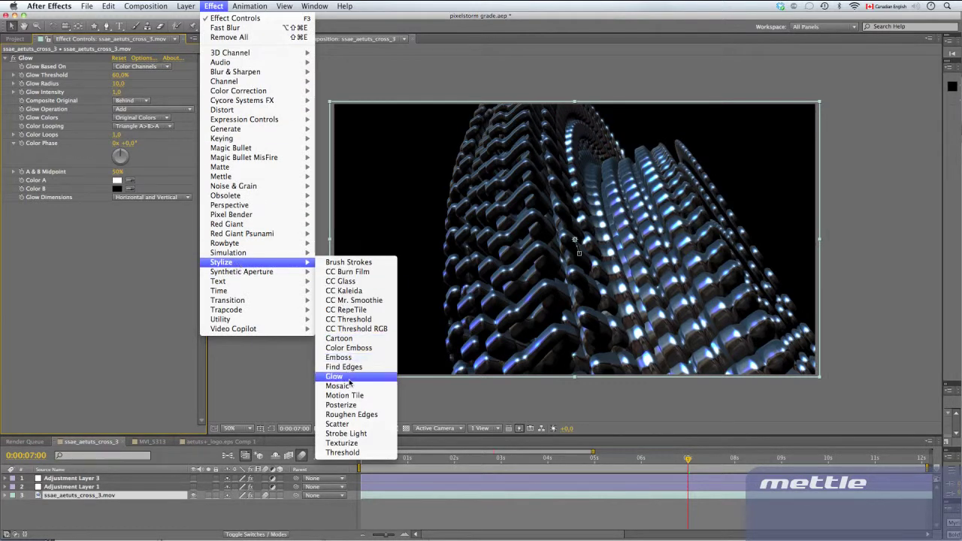
left_click(59, 338)
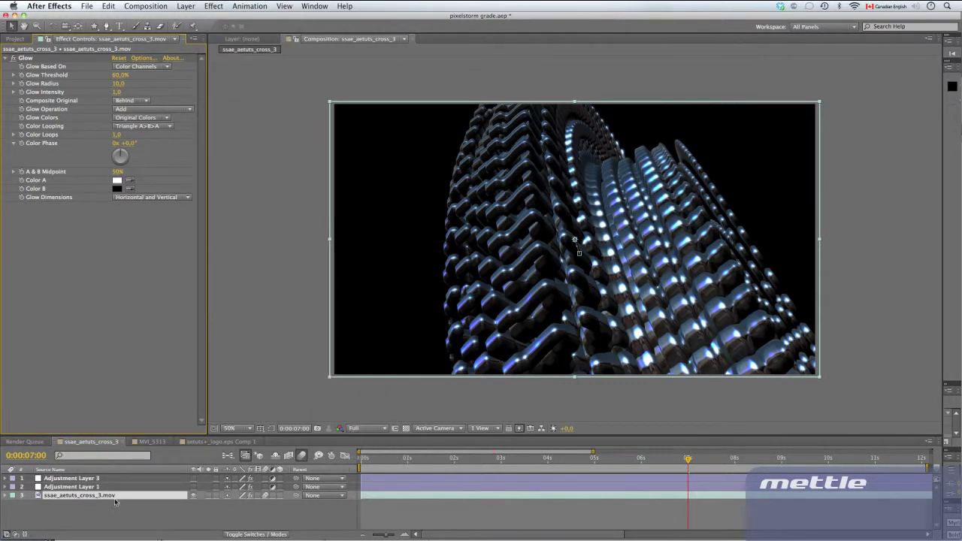
left_click(82, 487)
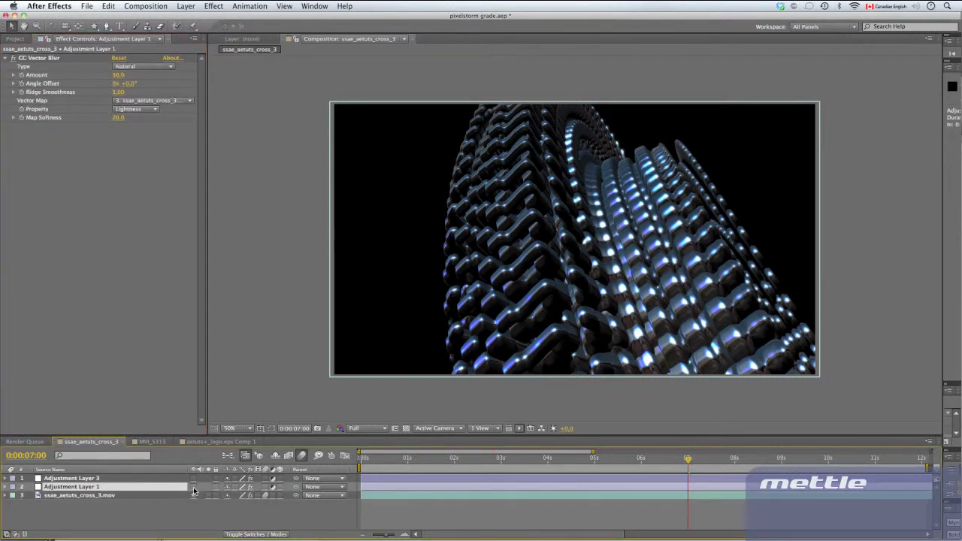
left_click(194, 487)
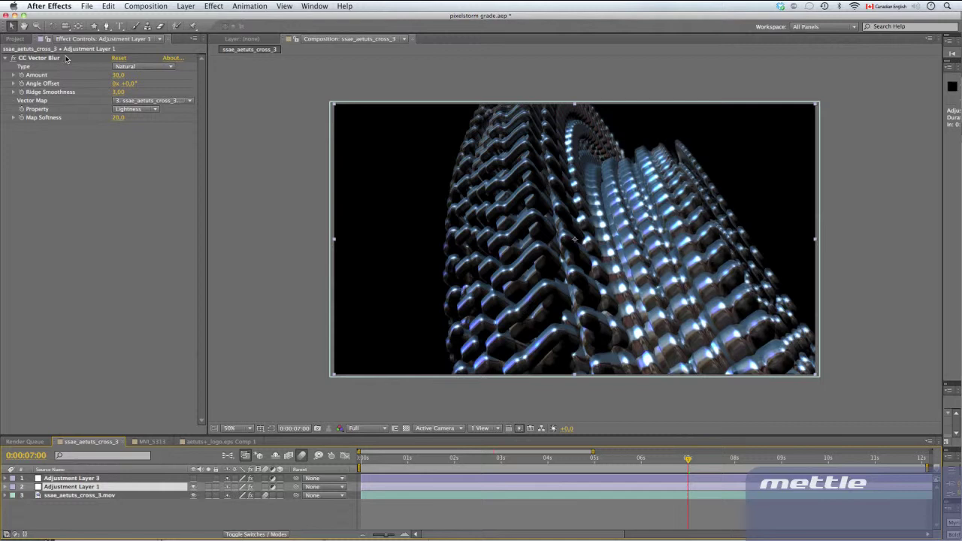
left_click(215, 7)
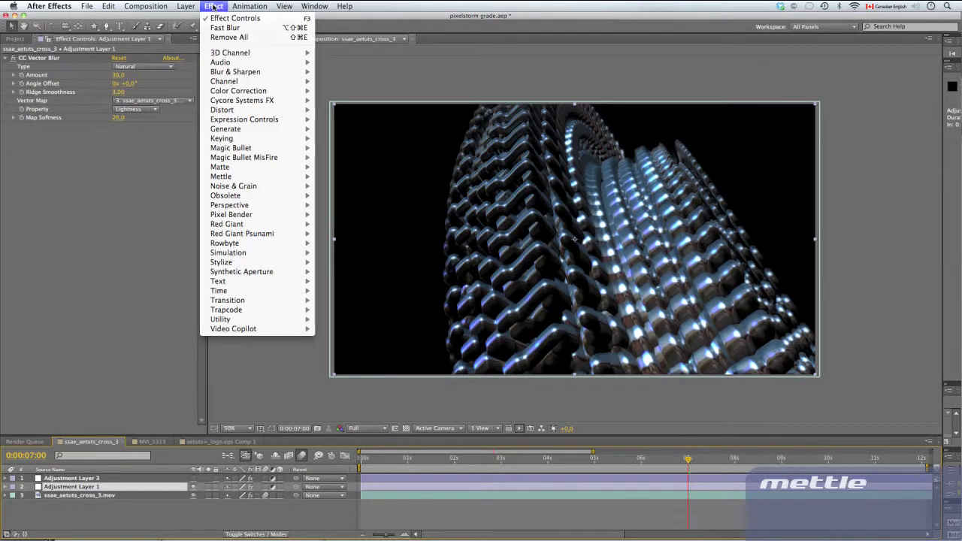
mouse_move(228, 71)
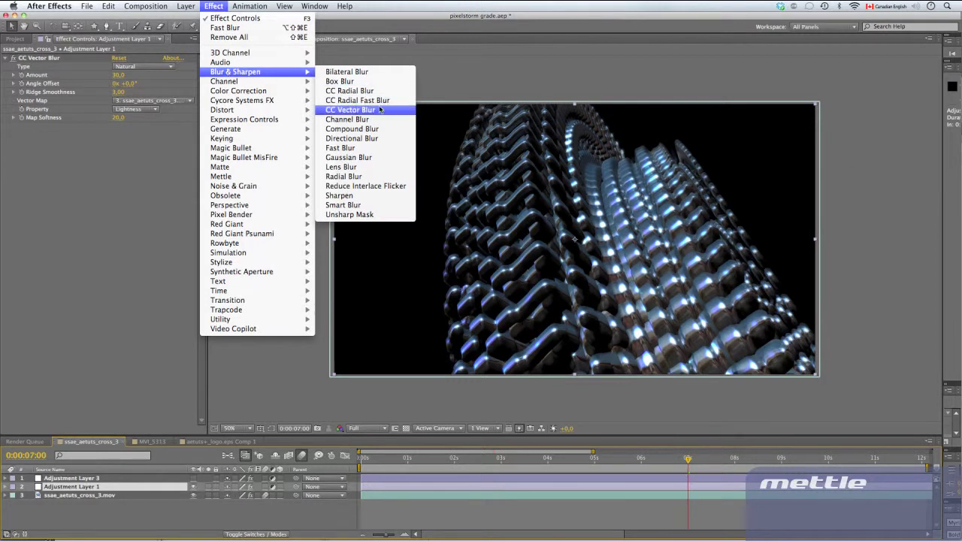
left_click(376, 110)
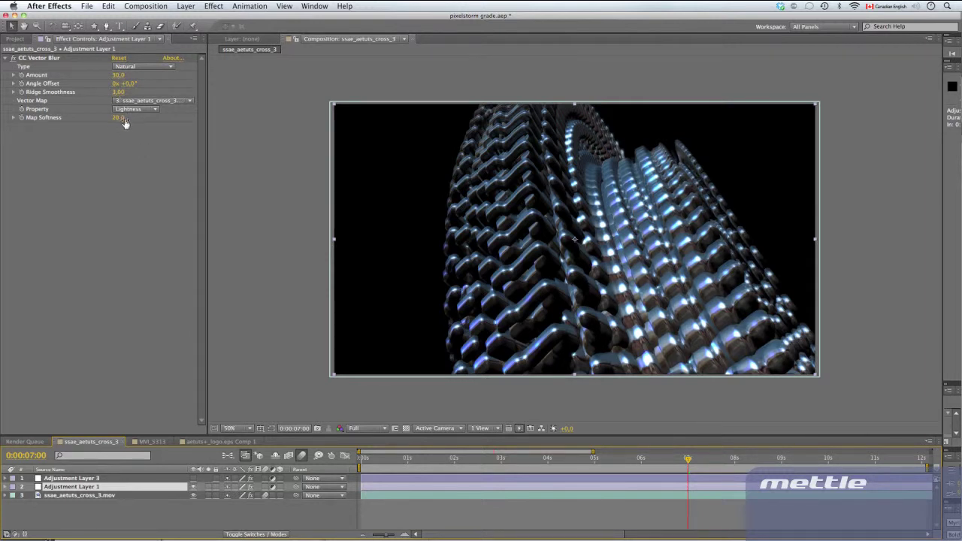
left_click(119, 59)
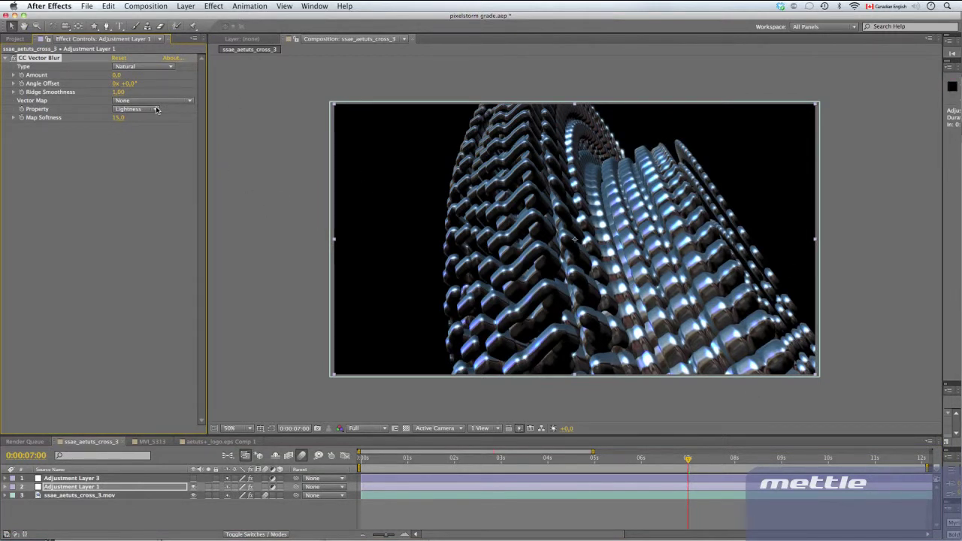
key("super+z")
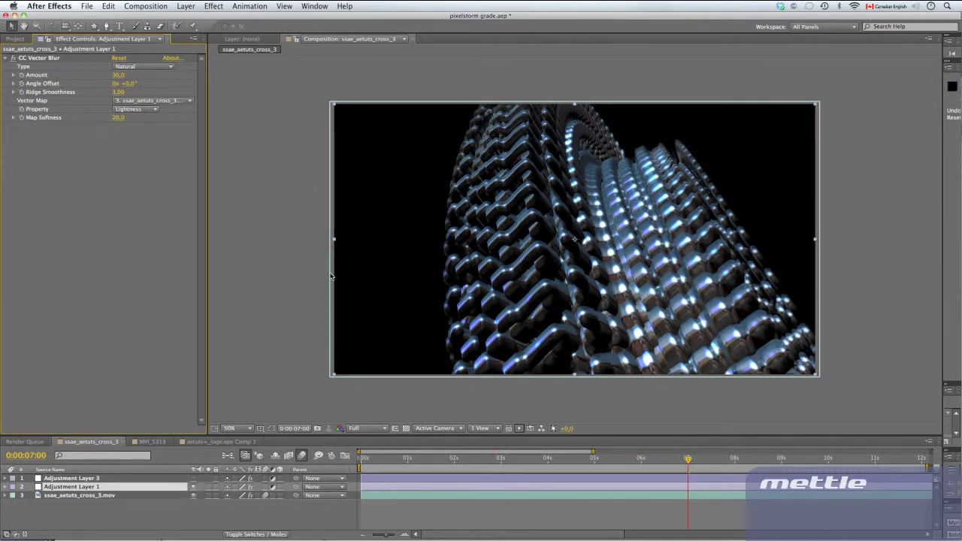
- Turn on Adjustment Layer 3's grey Looks grade and open it in LooksBuilder via Edit…
left_click(117, 479)
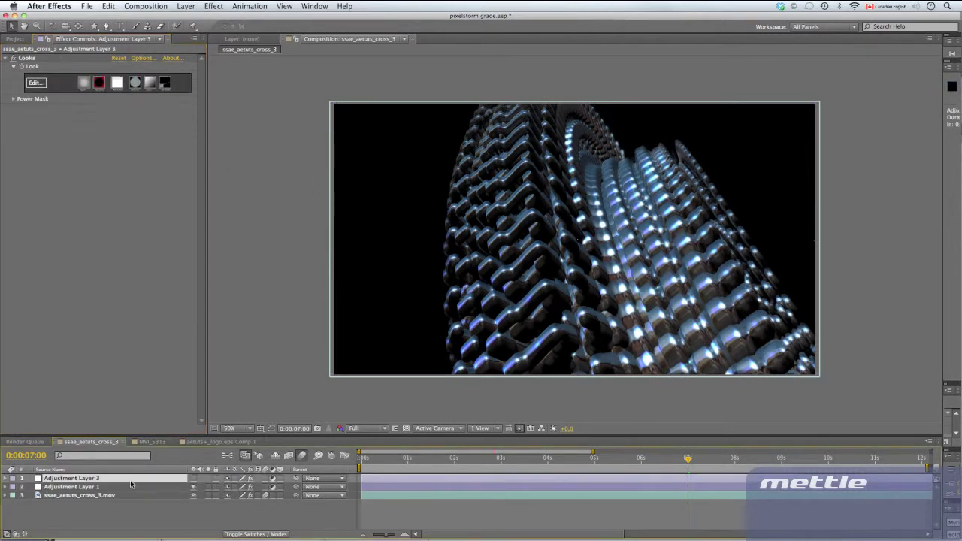
left_click(194, 479)
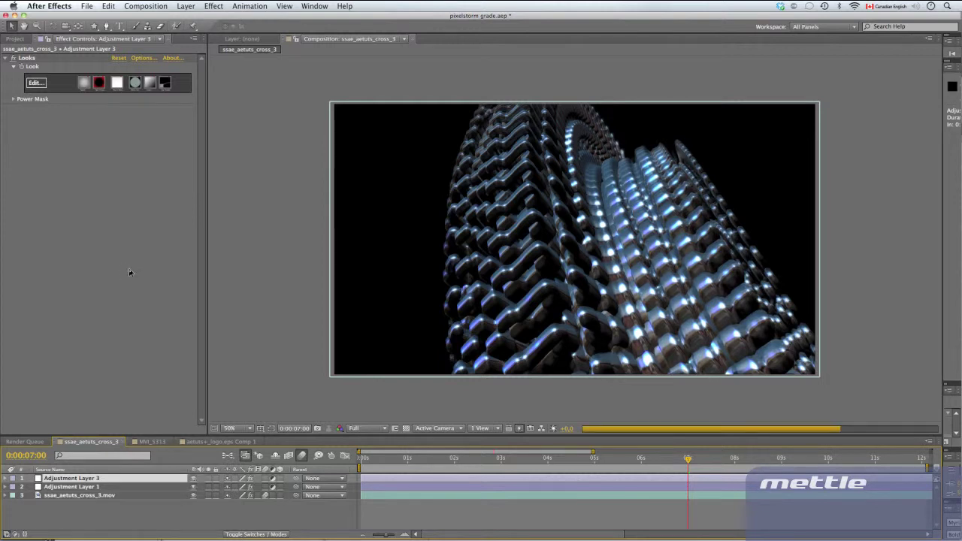
left_click(35, 84)
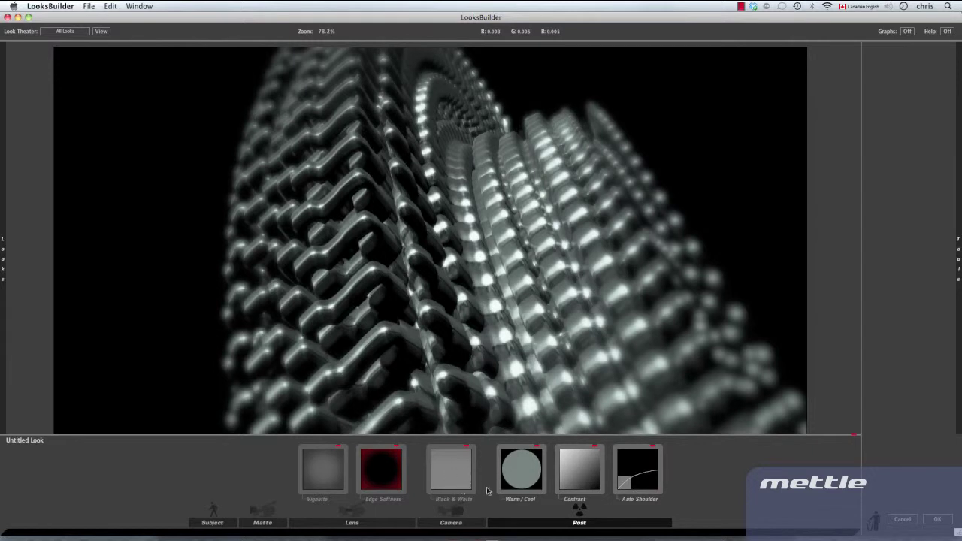
- Inspect the Warm/Cool tool, then the Contrast tool with Pivot 2.432 and Exposure Compensation 0.00
left_click(520, 484)
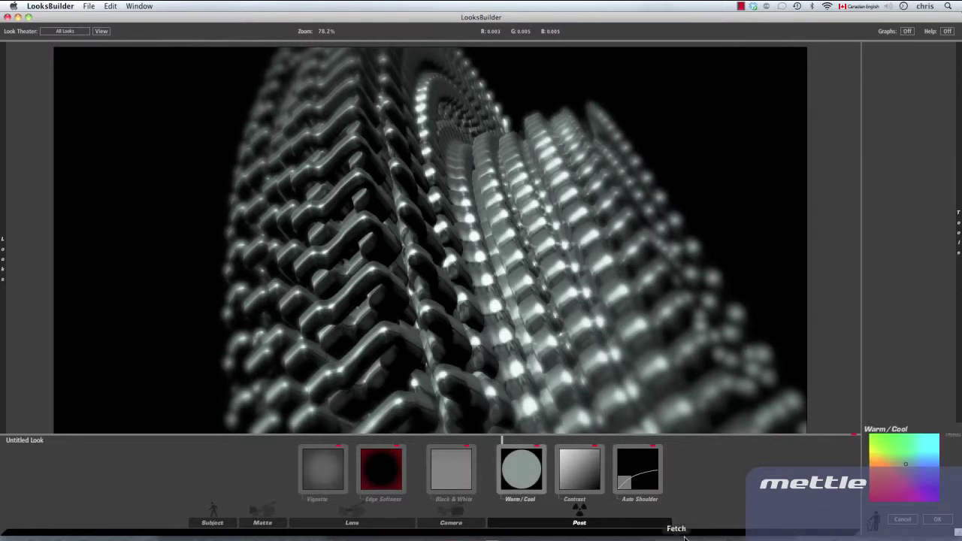
left_click(587, 474)
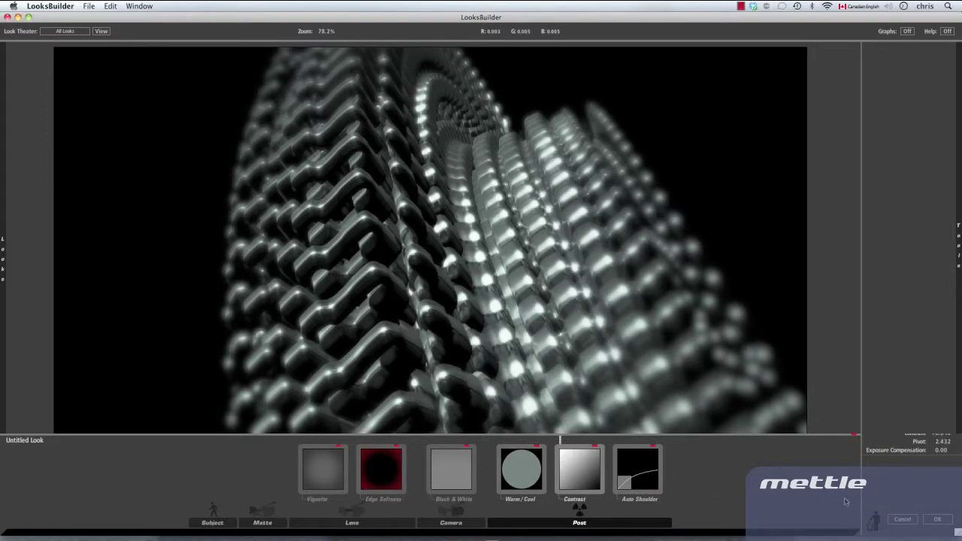